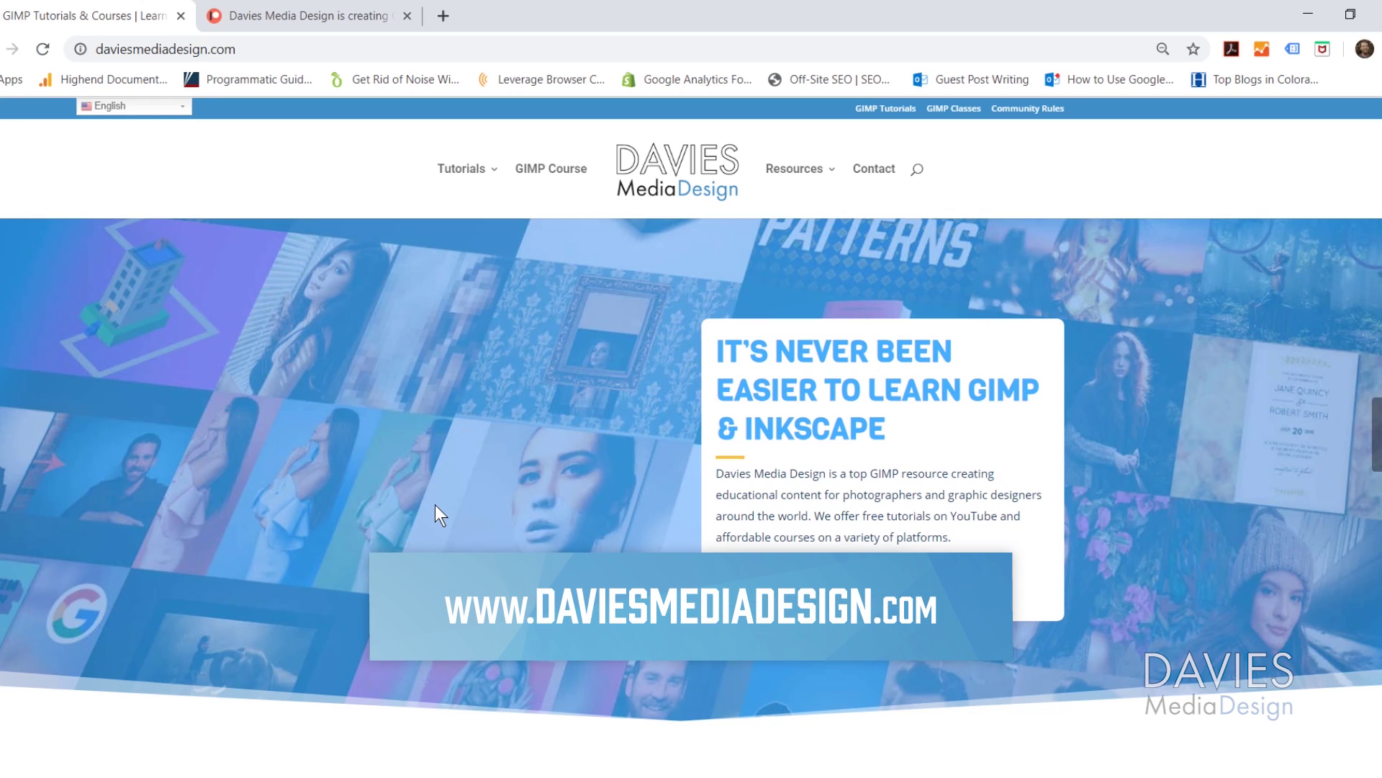
- Scroll down the daviesmediadesign.com homepage past its tutorials and help articles
{"action": "scroll", "coordinate": [435, 504], "scroll_direction": "down", "scroll_amount": 10}
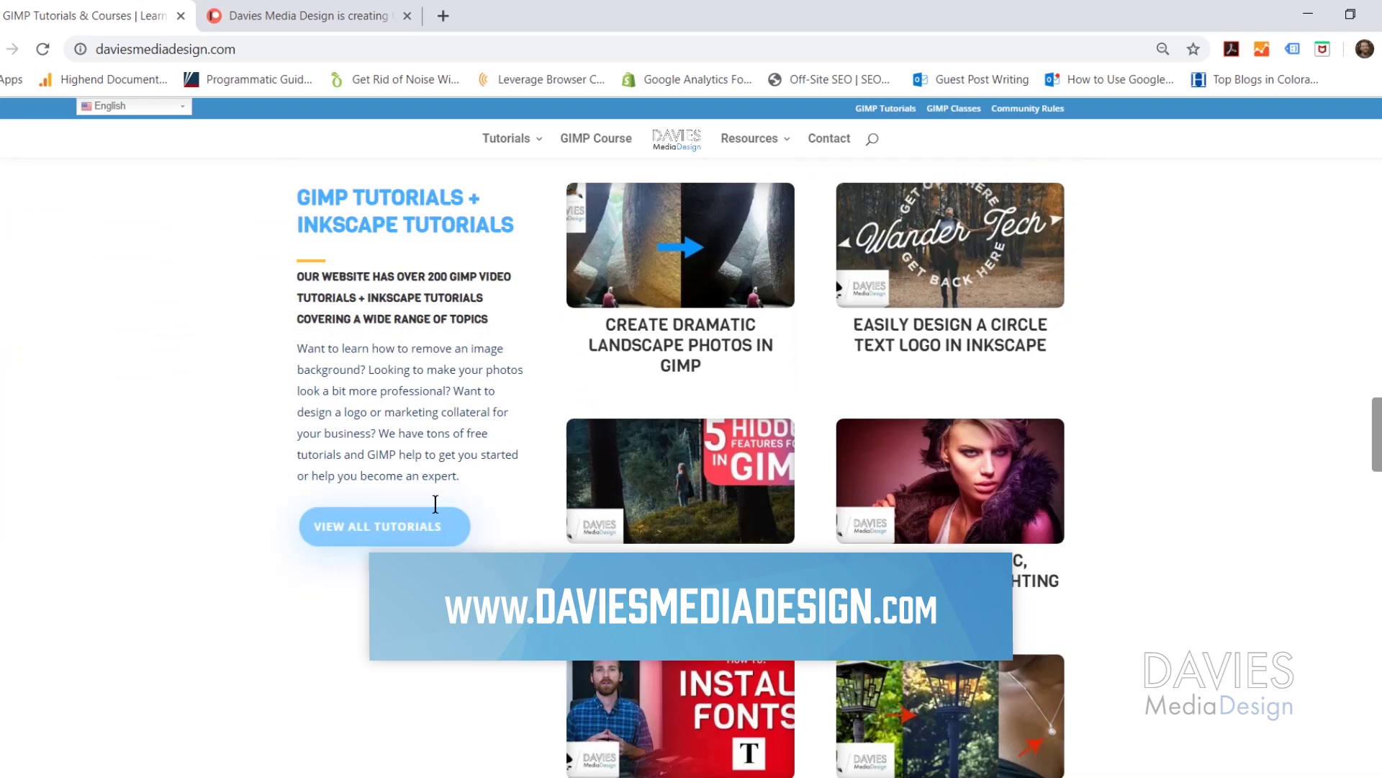
{"action": "scroll", "coordinate": [436, 506], "scroll_direction": "down", "scroll_amount": 10}
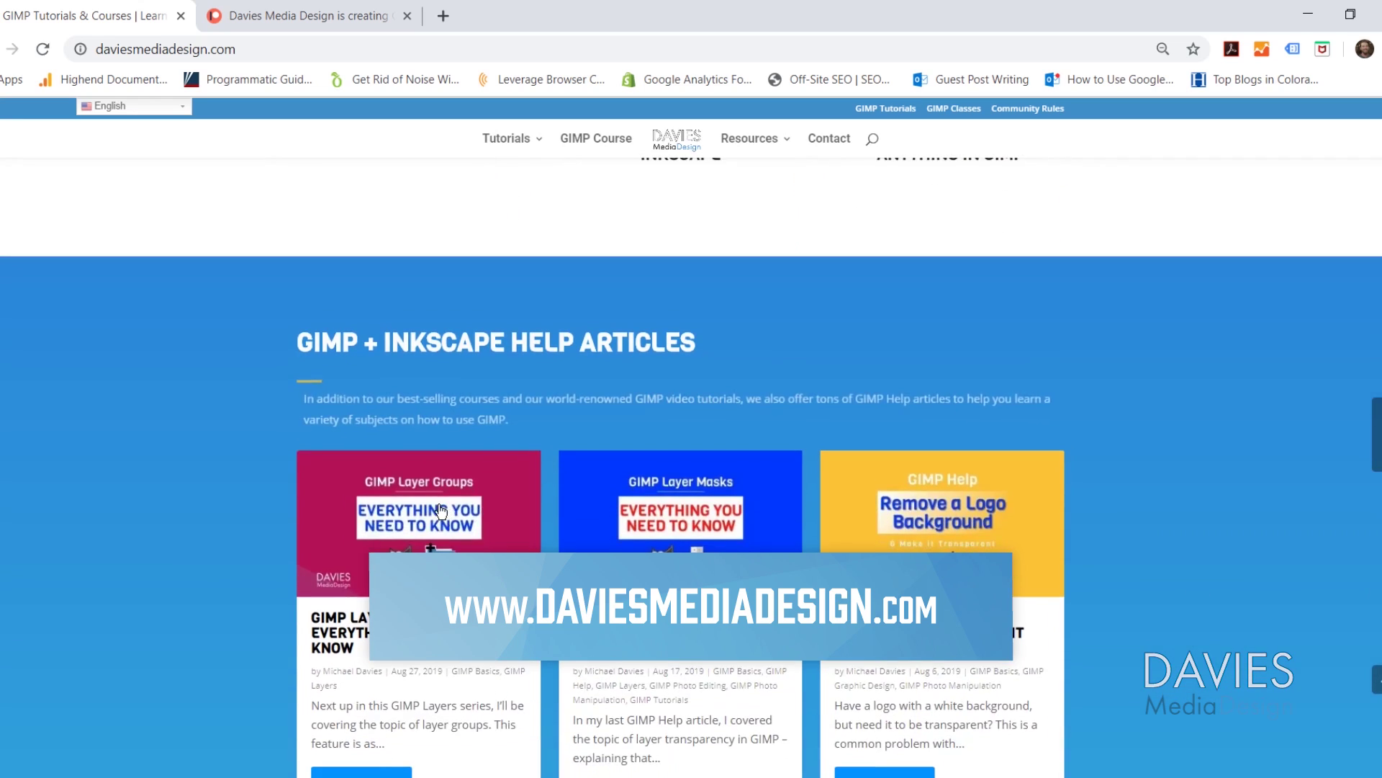
{"action": "scroll", "coordinate": [440, 505], "scroll_direction": "down", "scroll_amount": 9}
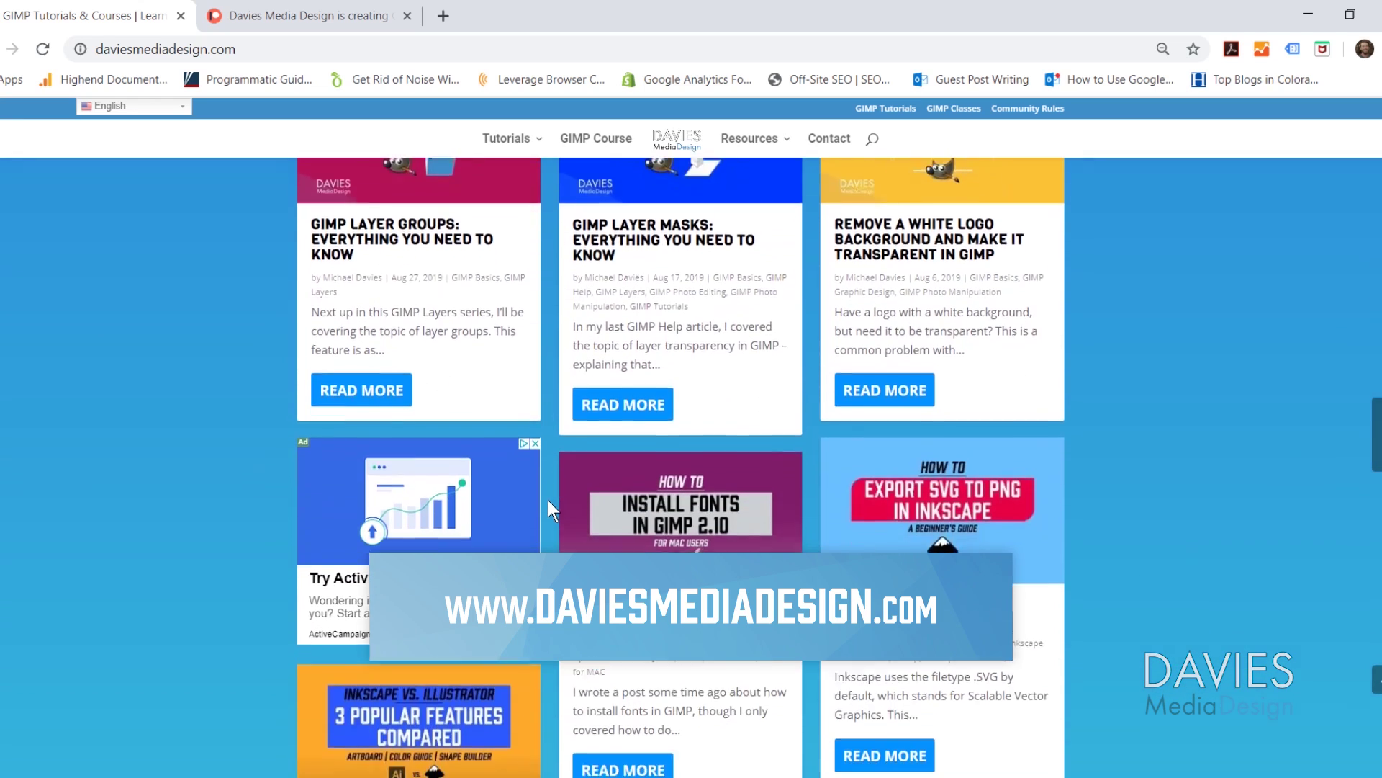
{"action": "scroll", "coordinate": [547, 504], "scroll_direction": "down", "scroll_amount": 10}
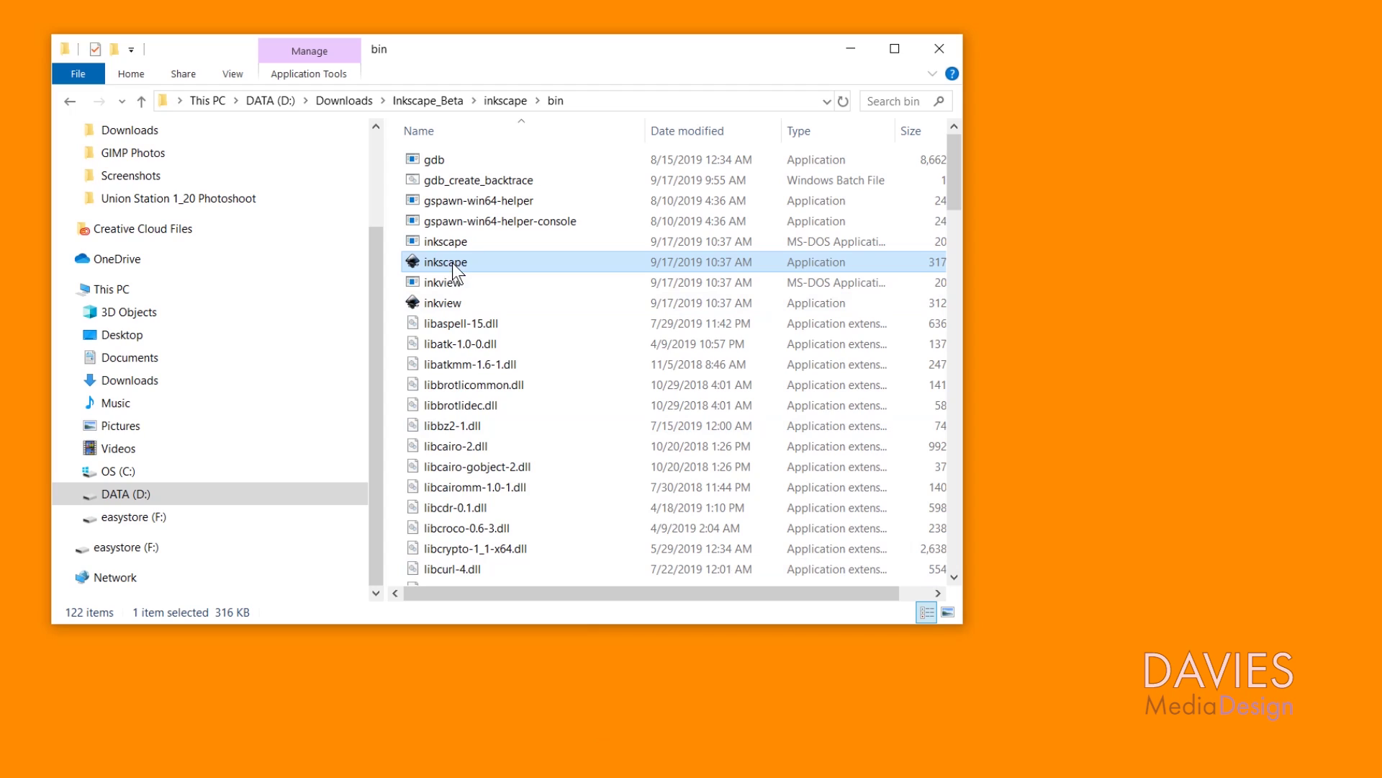
- Start the inkscape application from the Inkscape_Beta\inkscape\bin folder
{"action": "mouse_move", "coordinate": [459, 265]}
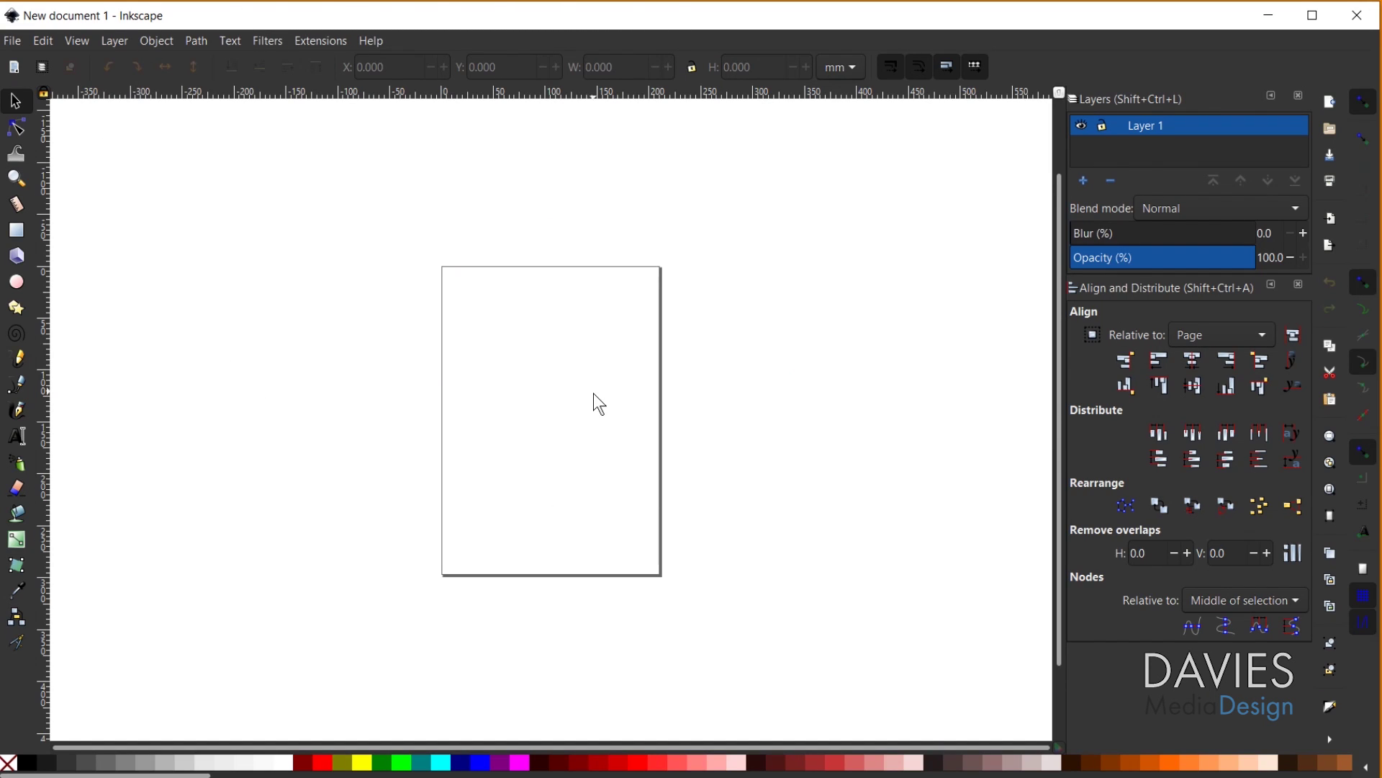
- Open Edit > Preferences and make the Preferences window slightly narrower
{"action": "left_click", "coordinate": [44, 41]}
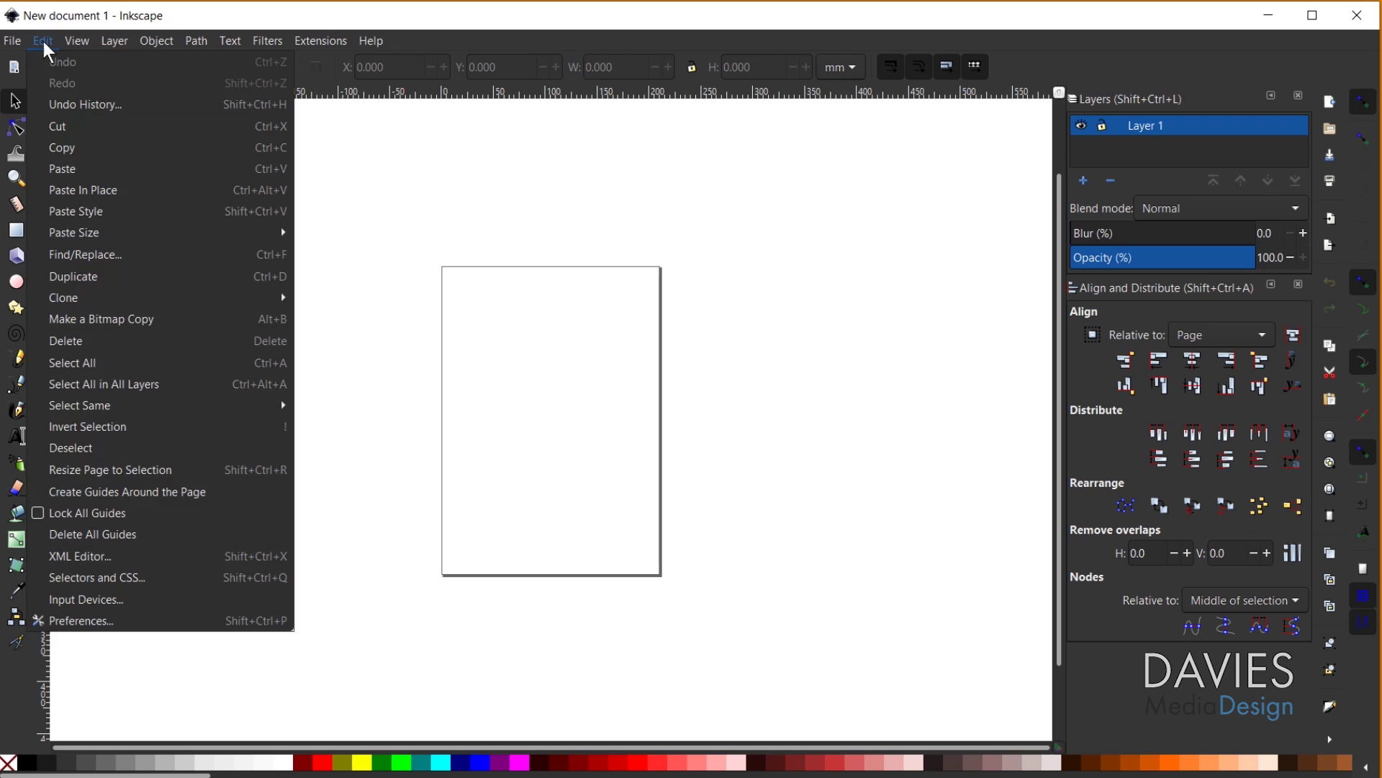
{"action": "left_click", "coordinate": [115, 626]}
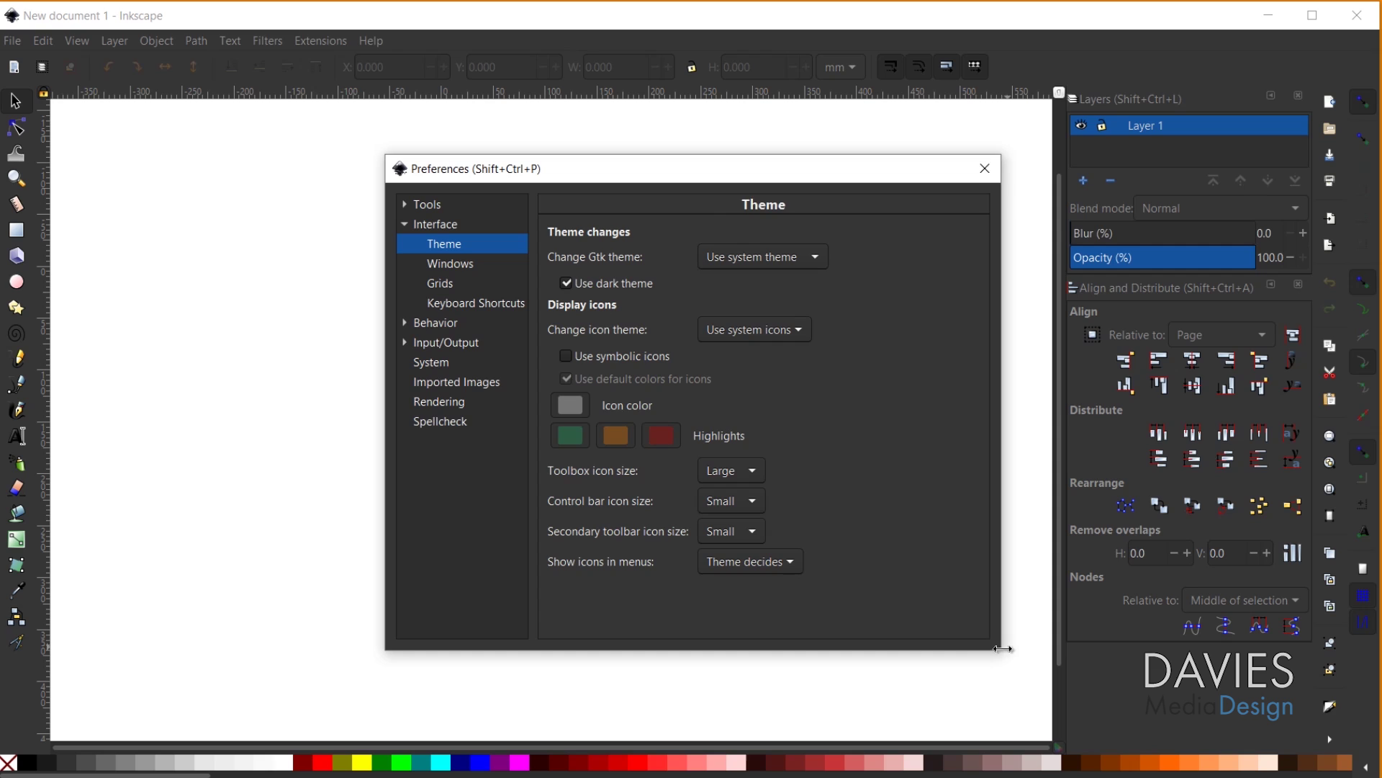
{"action": "mouse_move", "coordinate": [1003, 648]}
{"action": "left_mouse_down"}
{"action": "mouse_move", "coordinate": [802, 485]}
{"action": "mouse_move", "coordinate": [941, 540]}
{"action": "mouse_move", "coordinate": [948, 652]}
{"action": "mouse_move", "coordinate": [818, 422]}
{"action": "mouse_move", "coordinate": [981, 647]}
{"action": "left_mouse_up"}
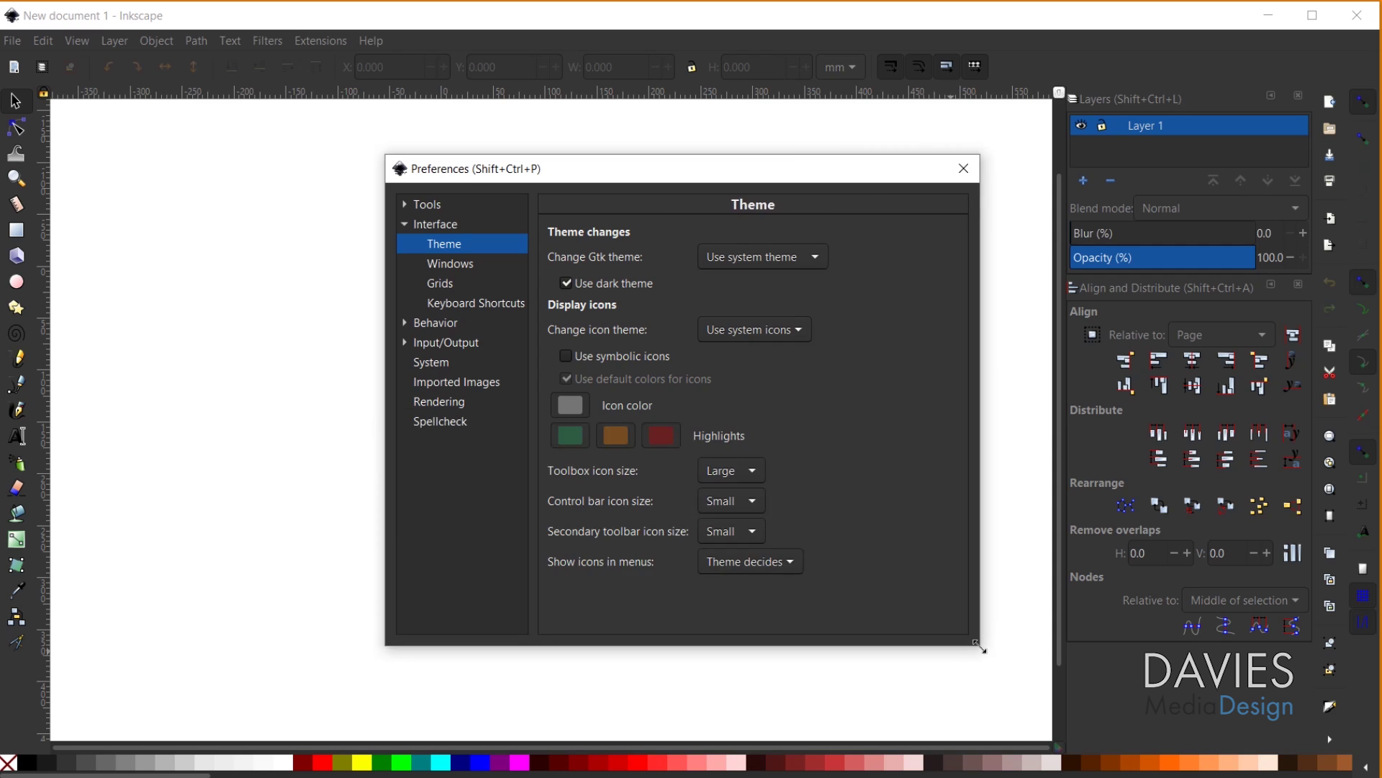
- Under Interface > Theme, switch Use dark theme off to compare, then back on
{"action": "left_click", "coordinate": [432, 226]}
{"action": "left_click", "coordinate": [452, 246]}
{"action": "left_click", "coordinate": [567, 285]}
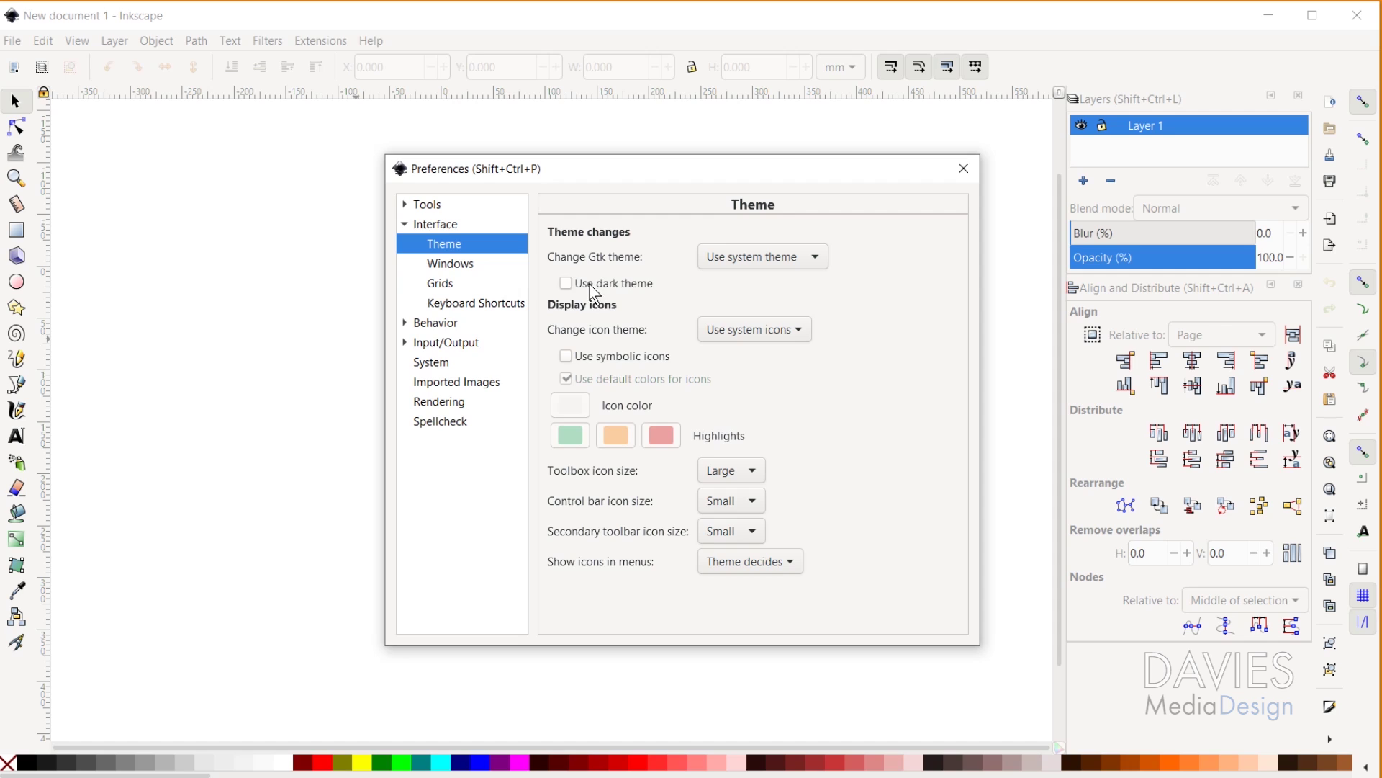
{"action": "left_click", "coordinate": [566, 283]}
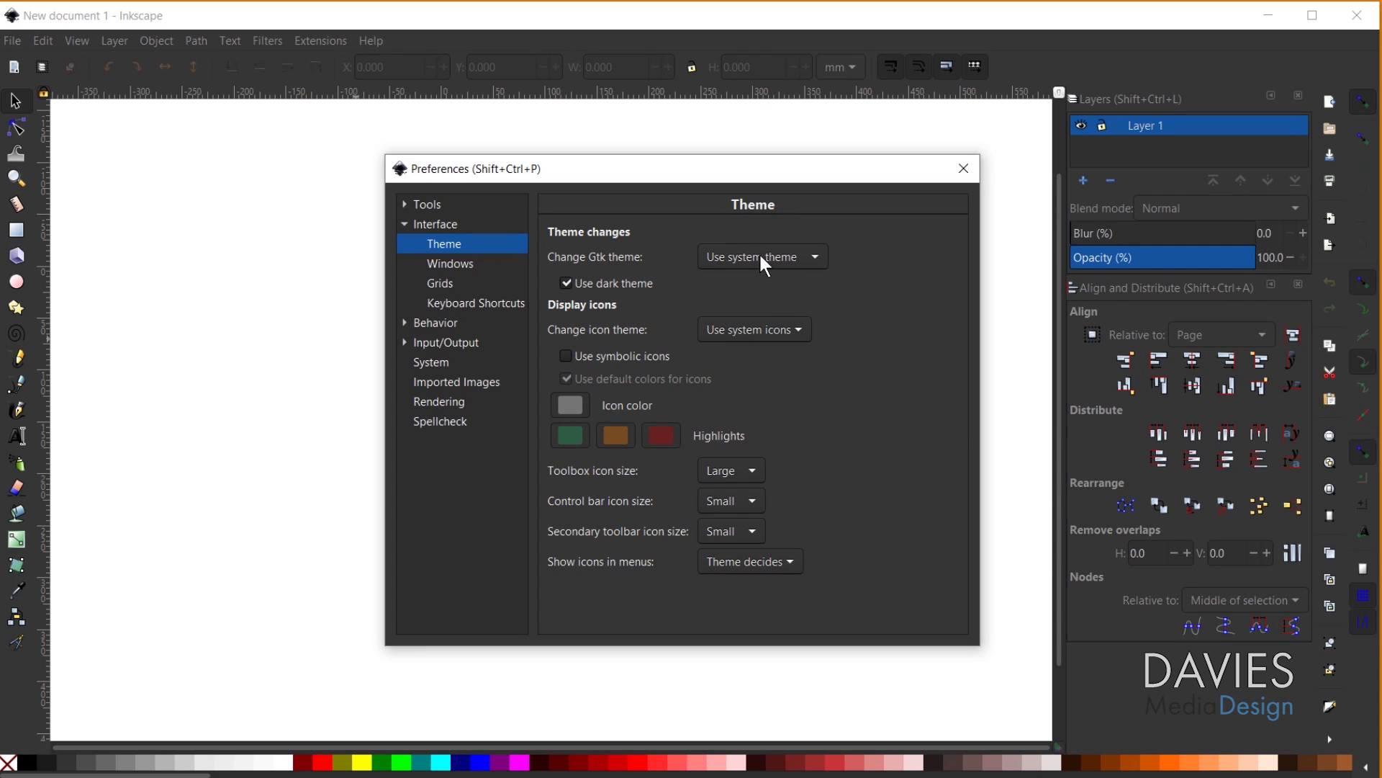
{"action": "left_click", "coordinate": [784, 256]}
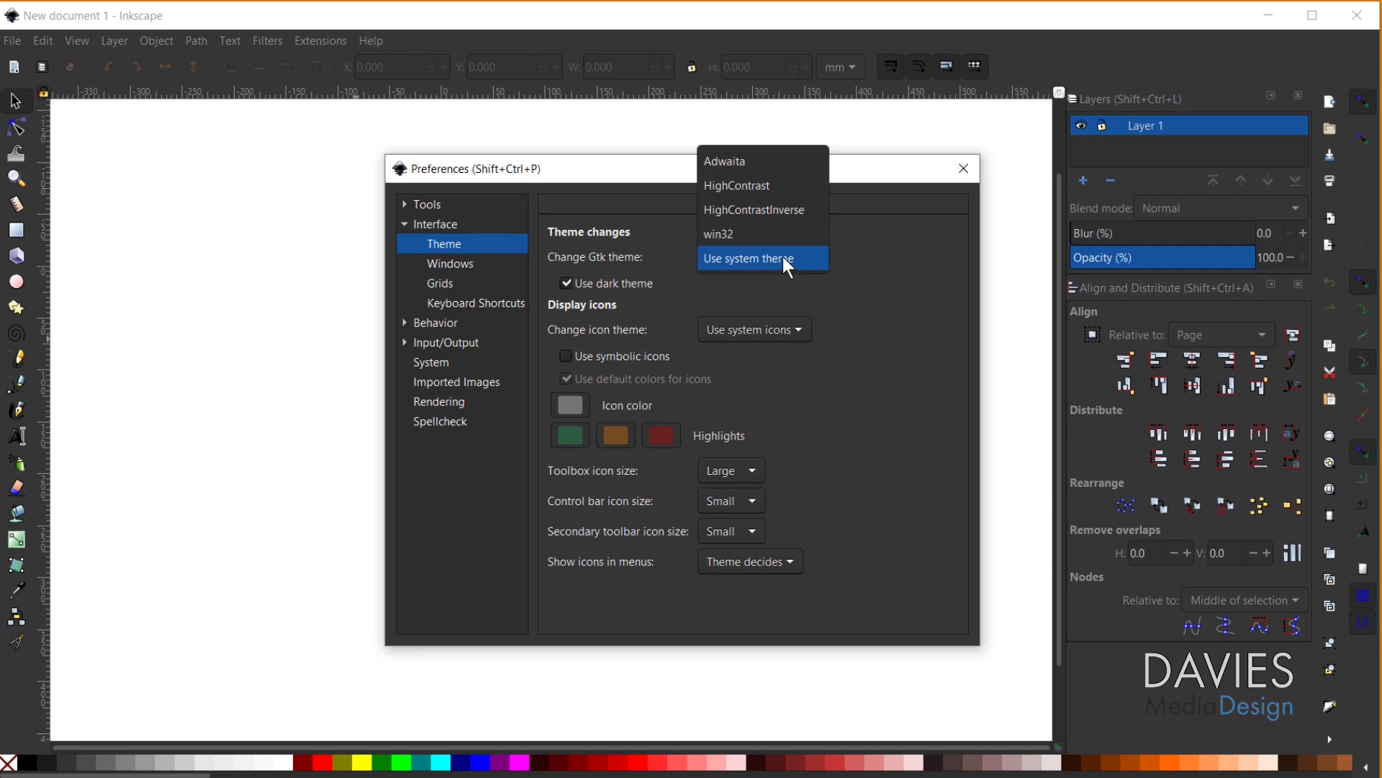
{"action": "left_click", "coordinate": [779, 162]}
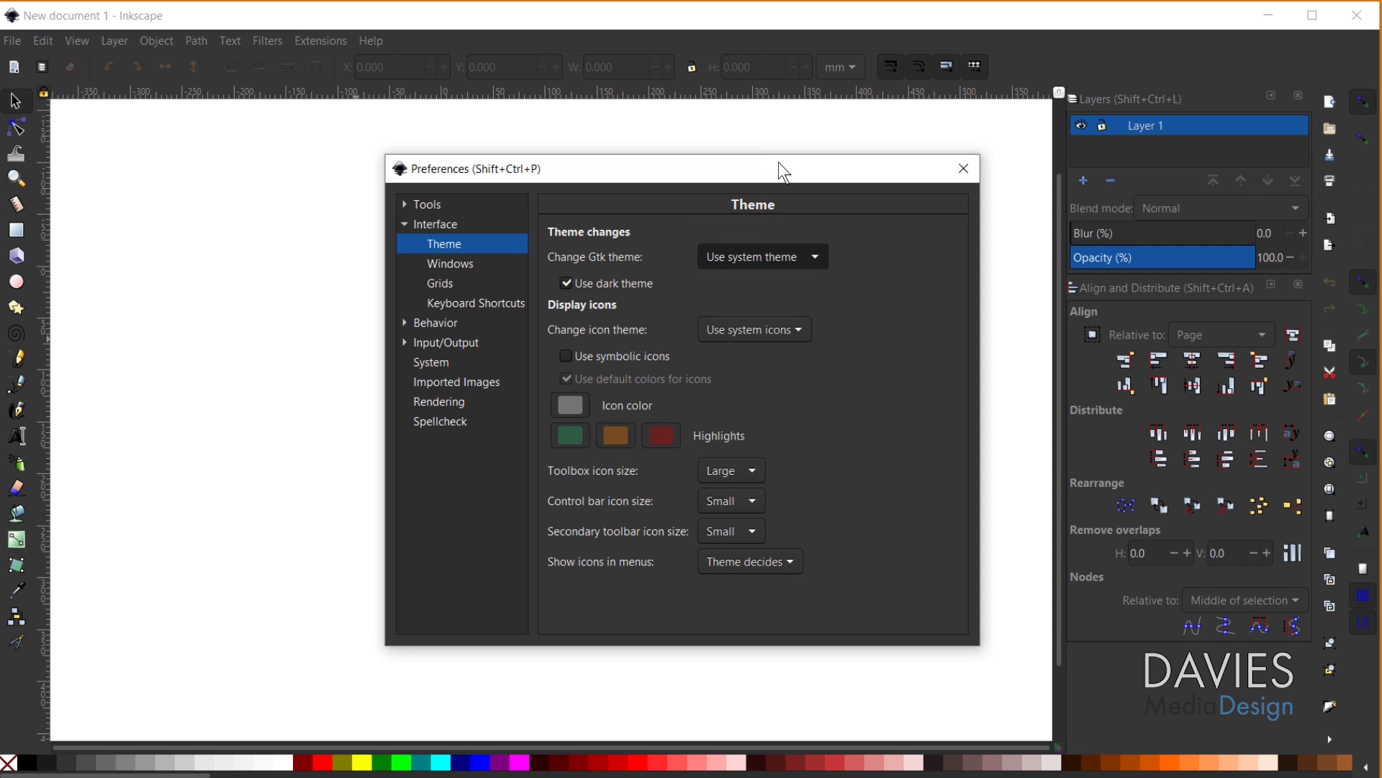
{"action": "left_click", "coordinate": [781, 267]}
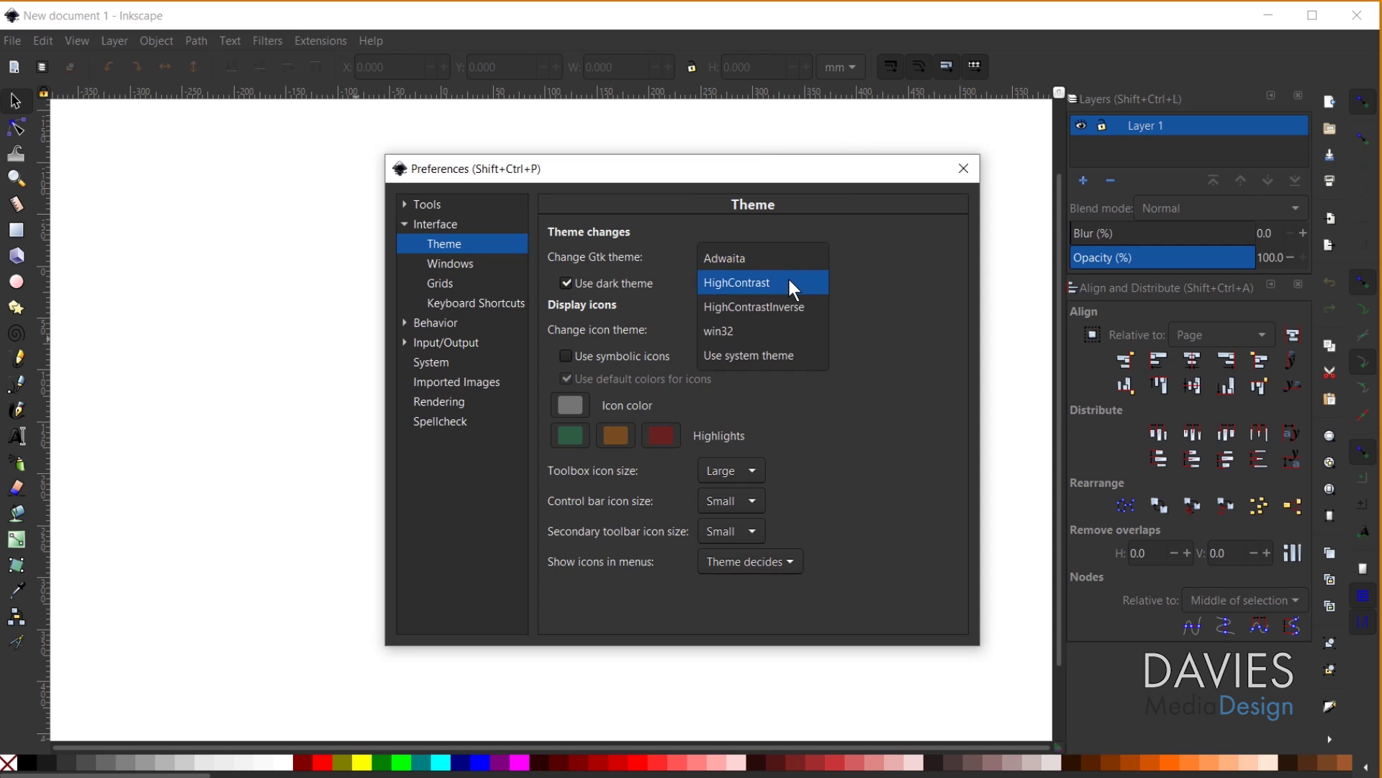
{"action": "left_click", "coordinate": [789, 284]}
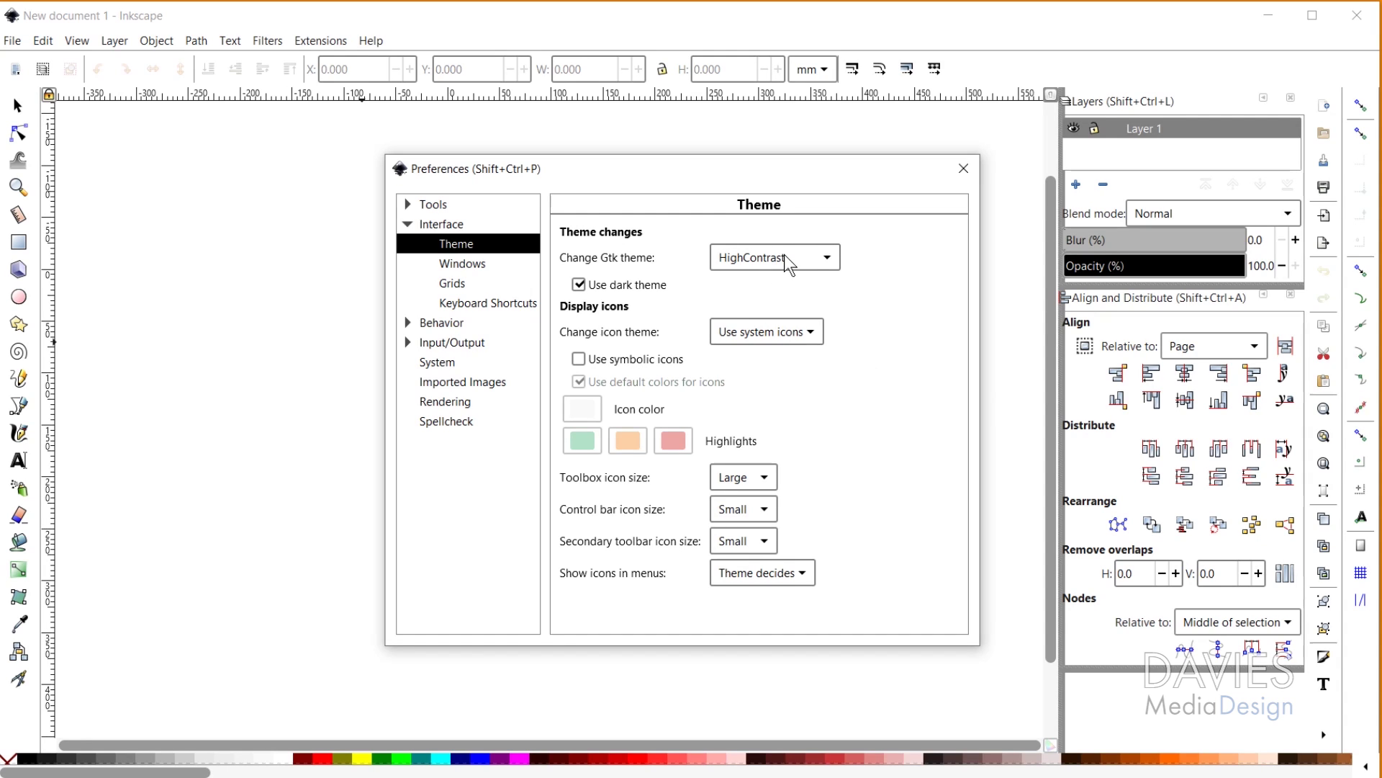
{"action": "left_click", "coordinate": [785, 256]}
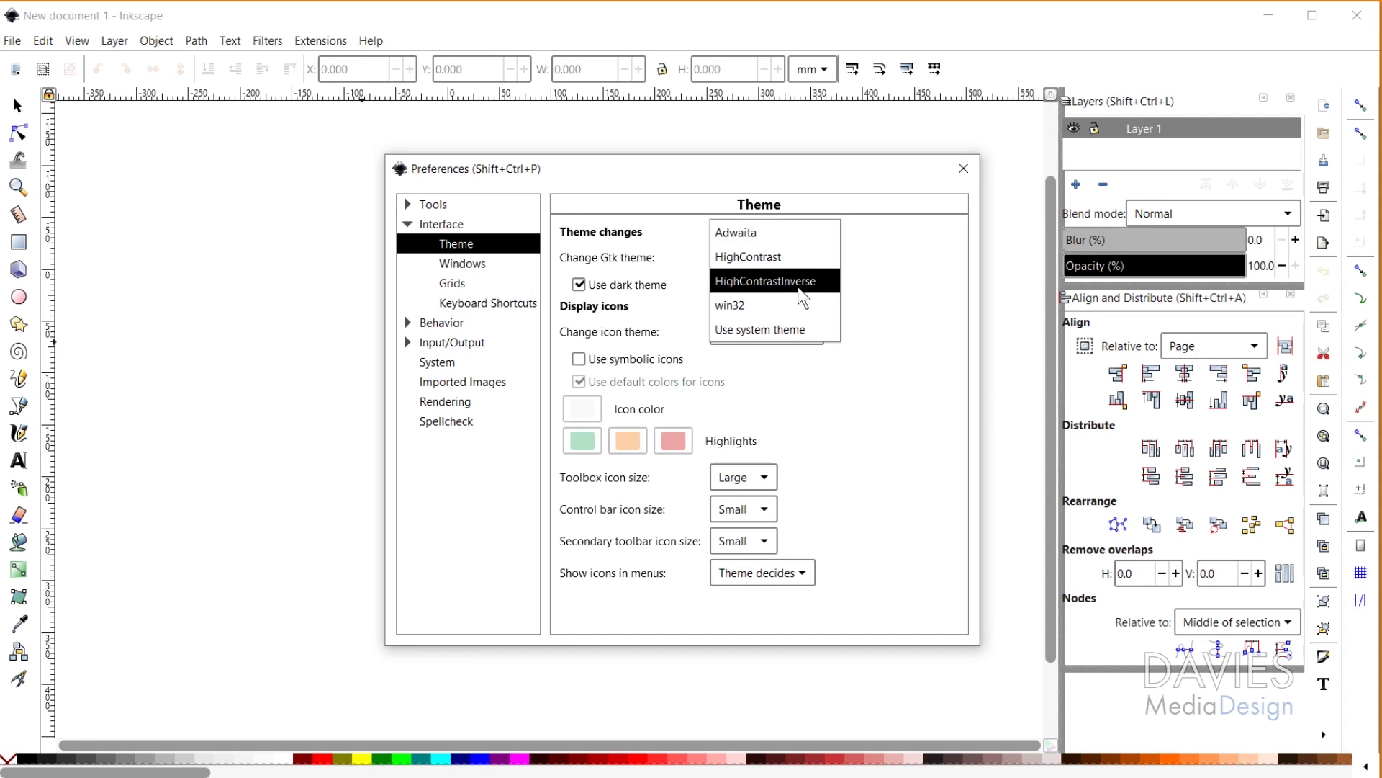
{"action": "left_click", "coordinate": [797, 286]}
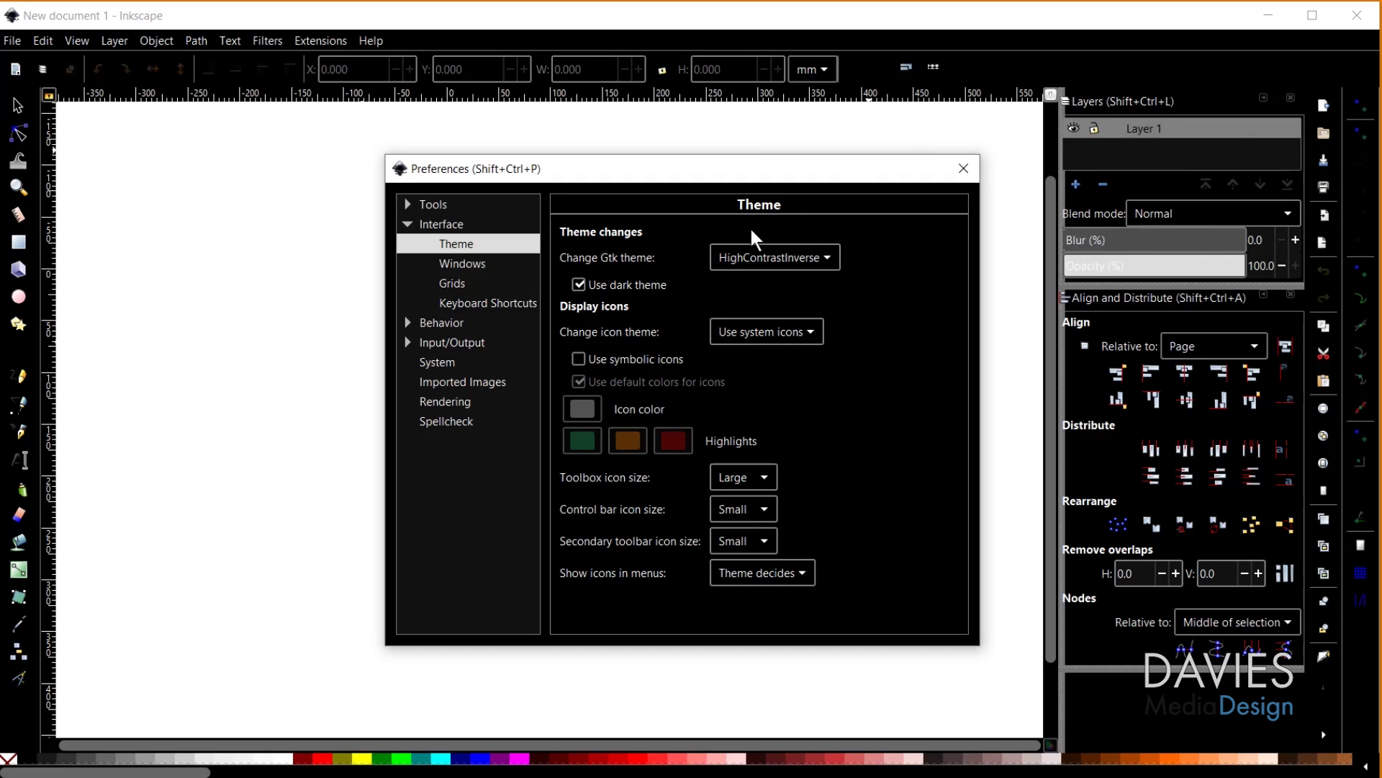
{"action": "left_click", "coordinate": [776, 253]}
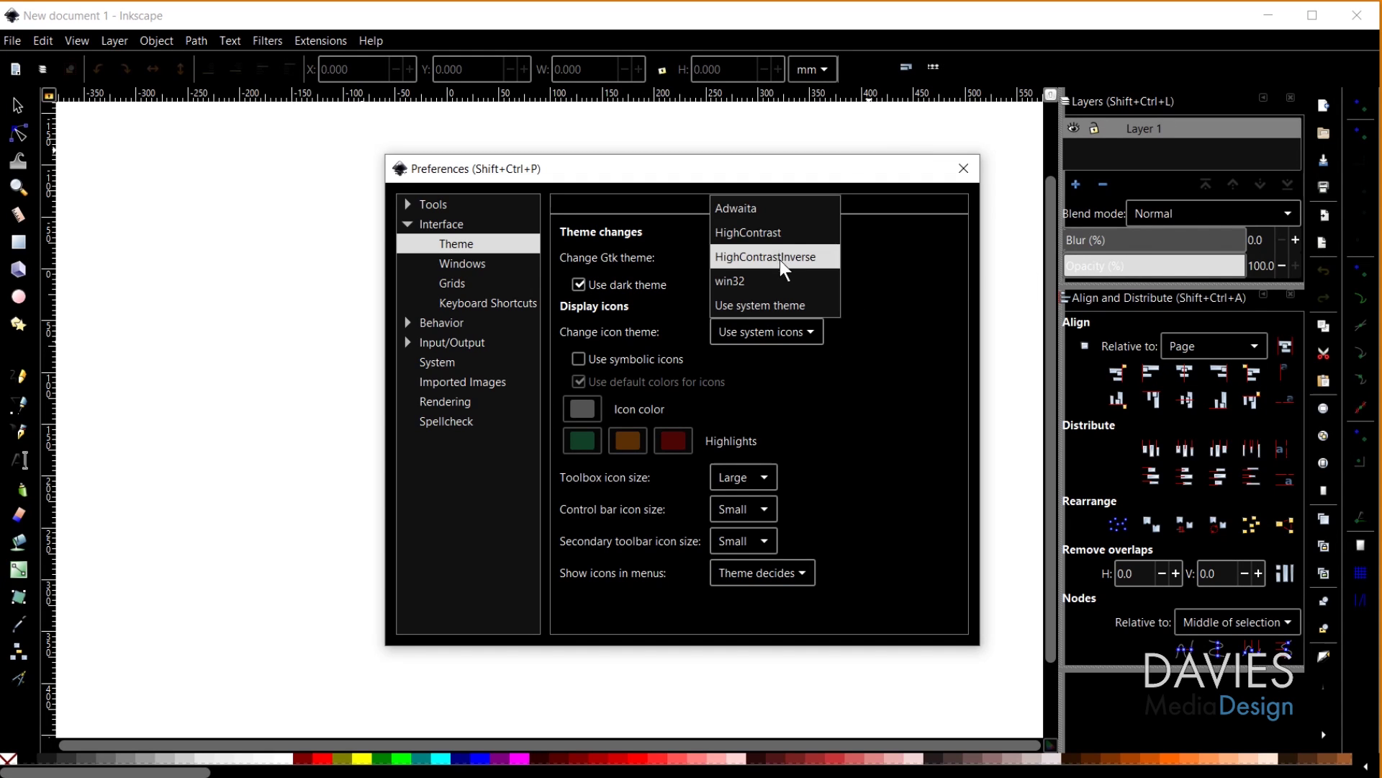
{"action": "left_click", "coordinate": [783, 281]}
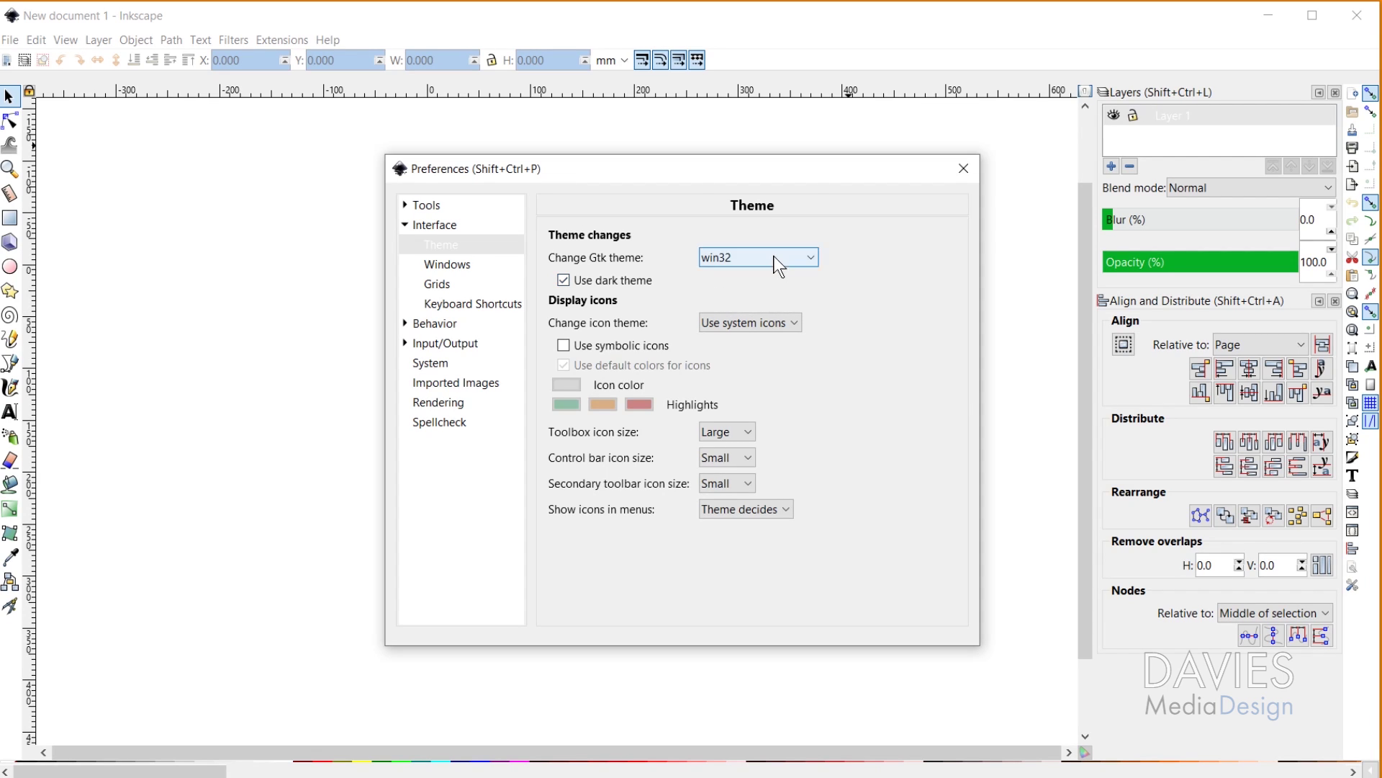
{"action": "left_click", "coordinate": [773, 256]}
{"action": "left_click", "coordinate": [776, 275]}
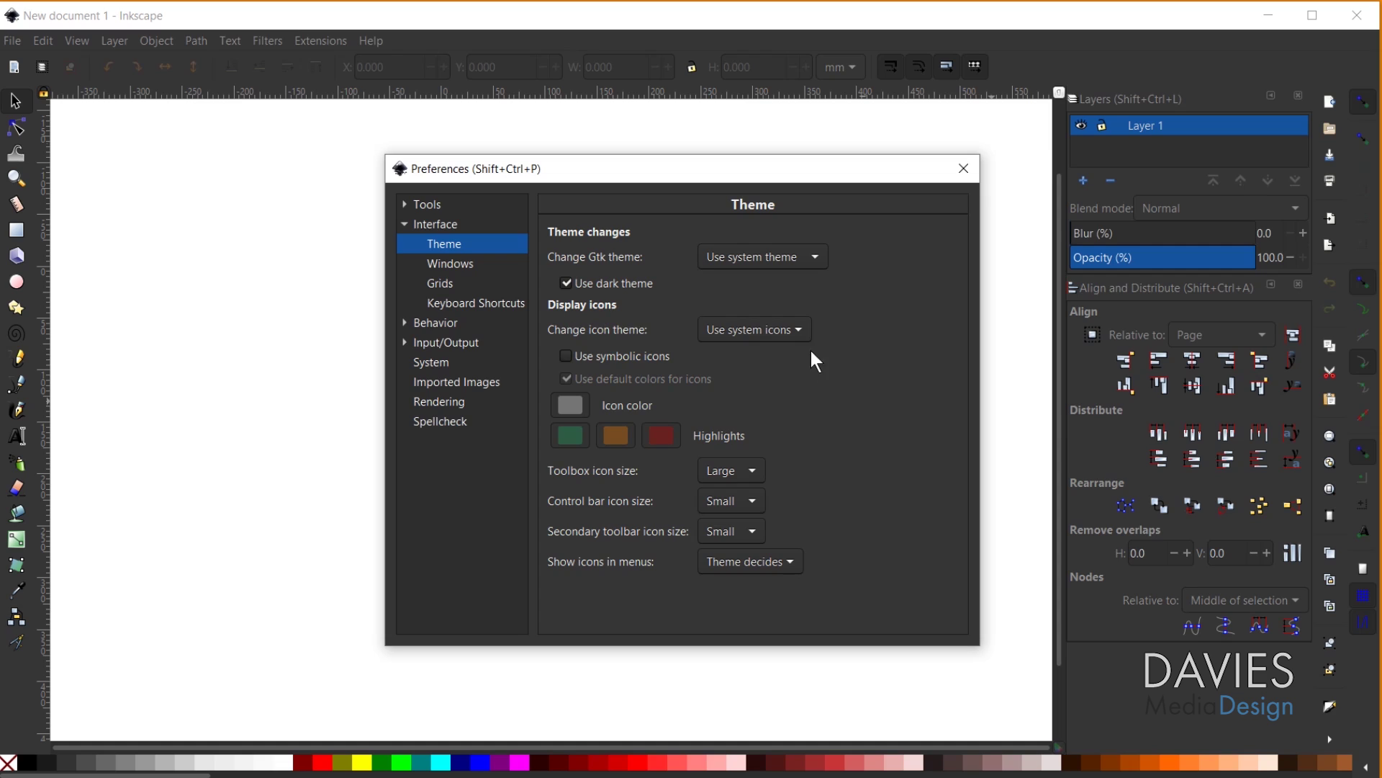
{"action": "left_click", "coordinate": [770, 338]}
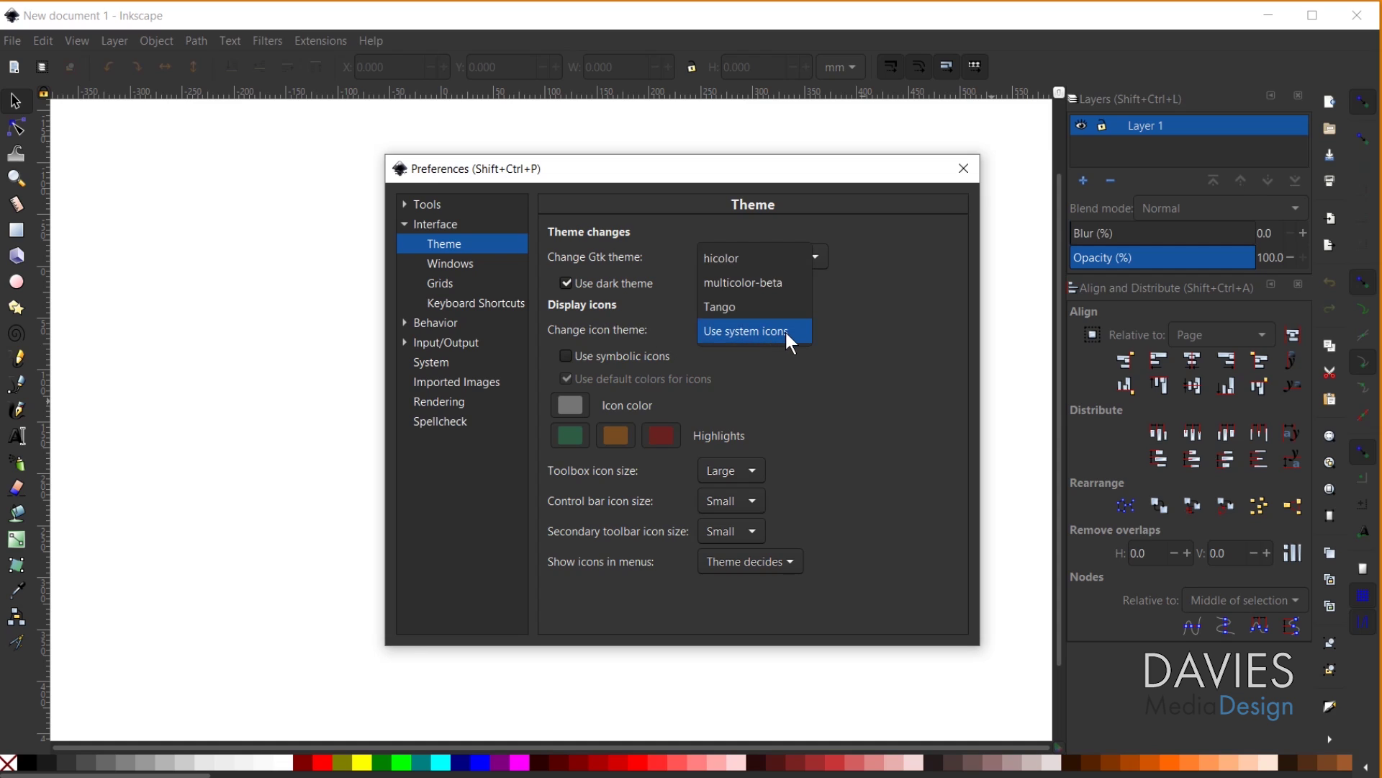
{"action": "left_click", "coordinate": [792, 331]}
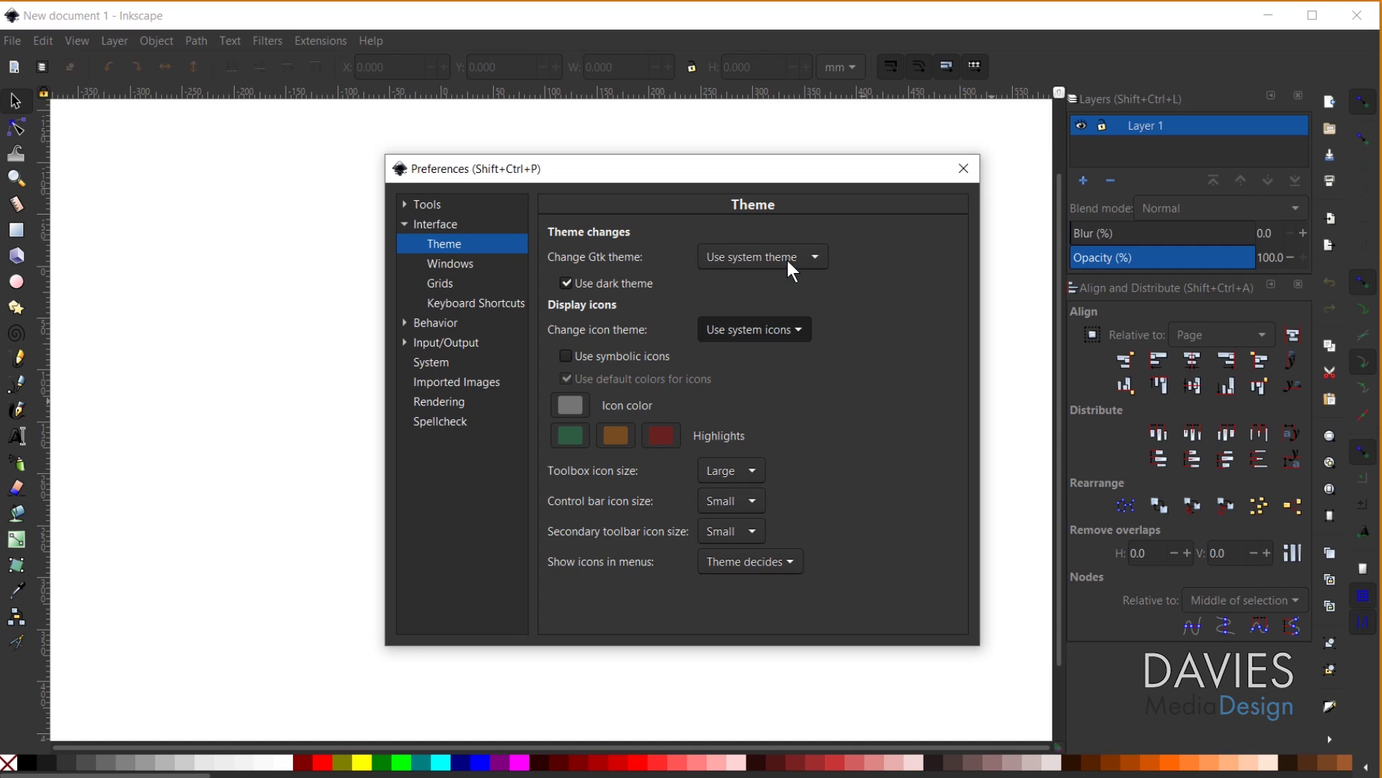
{"action": "left_click", "coordinate": [769, 339]}
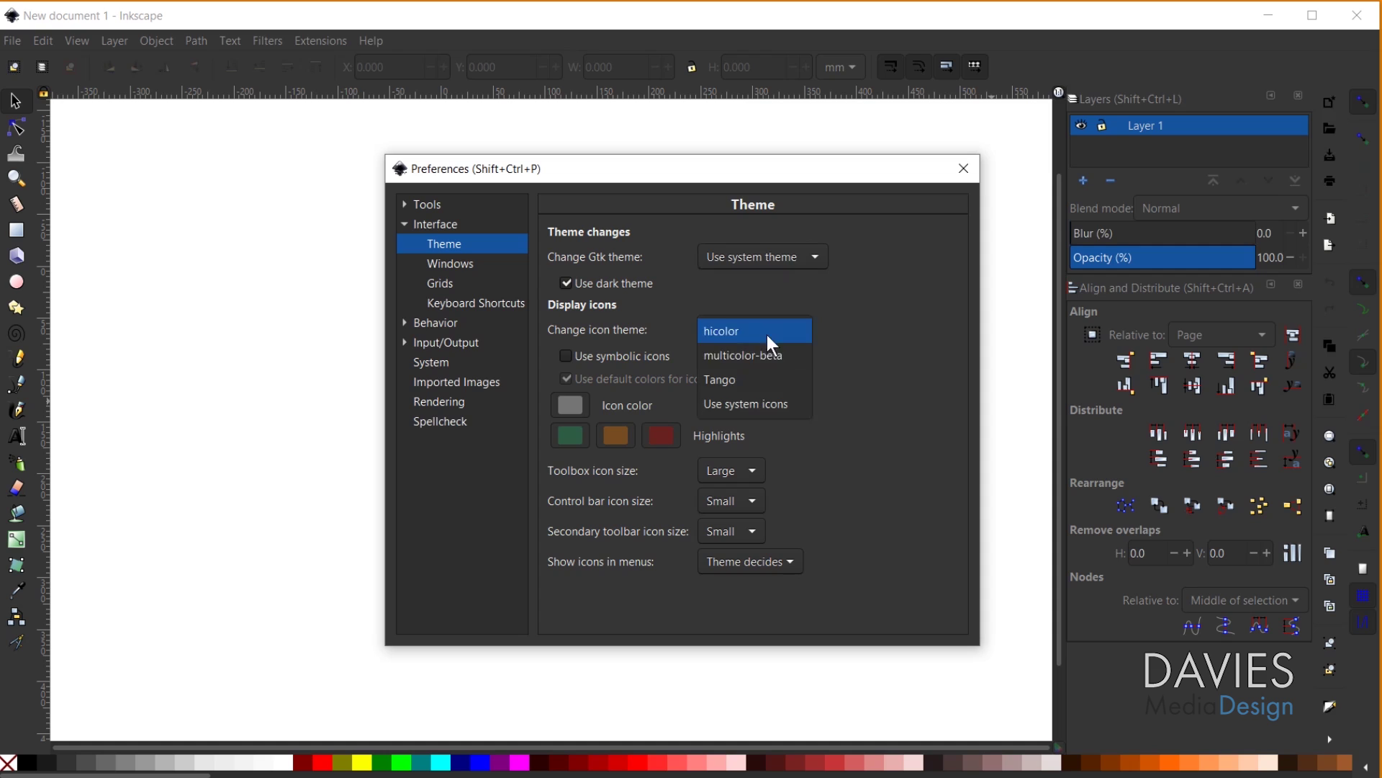
{"action": "left_click", "coordinate": [774, 355]}
{"action": "left_click", "coordinate": [771, 330]}
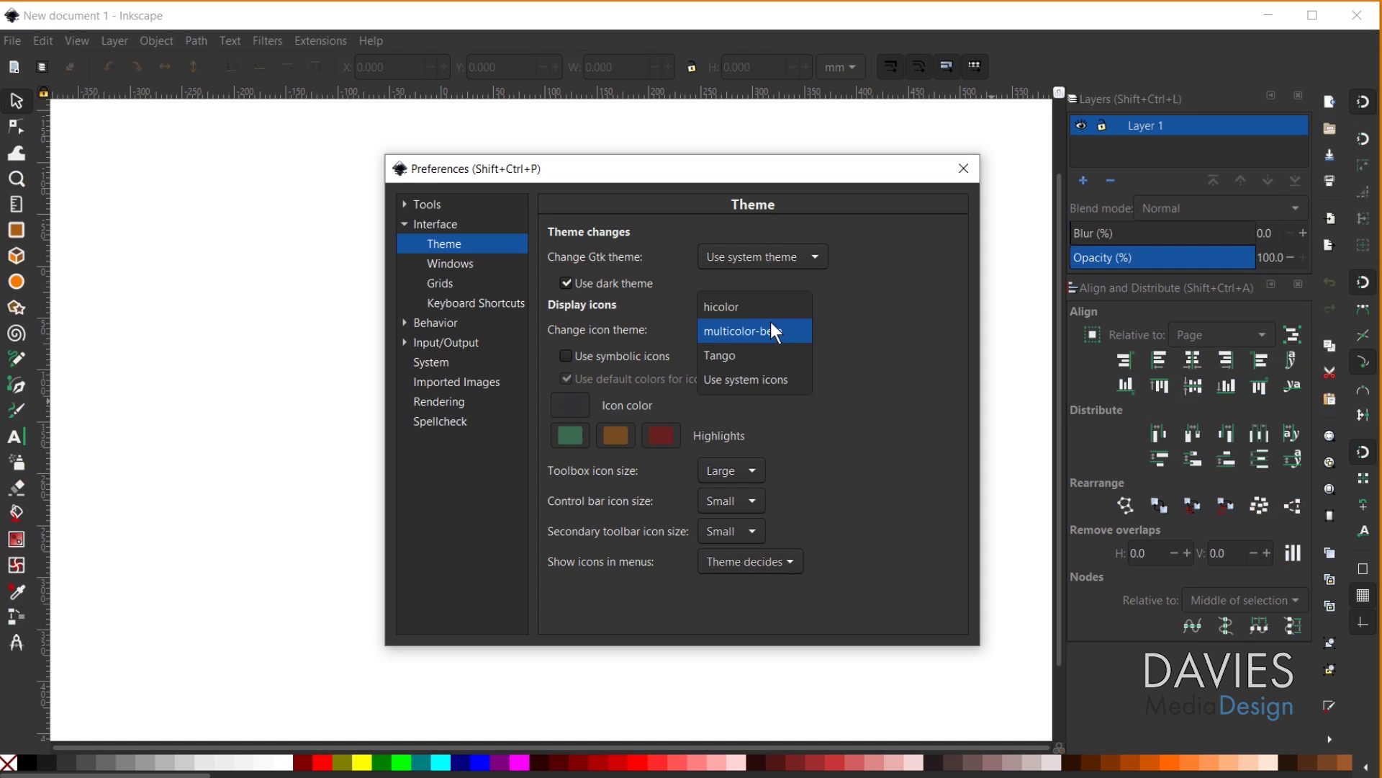
{"action": "left_click", "coordinate": [774, 358]}
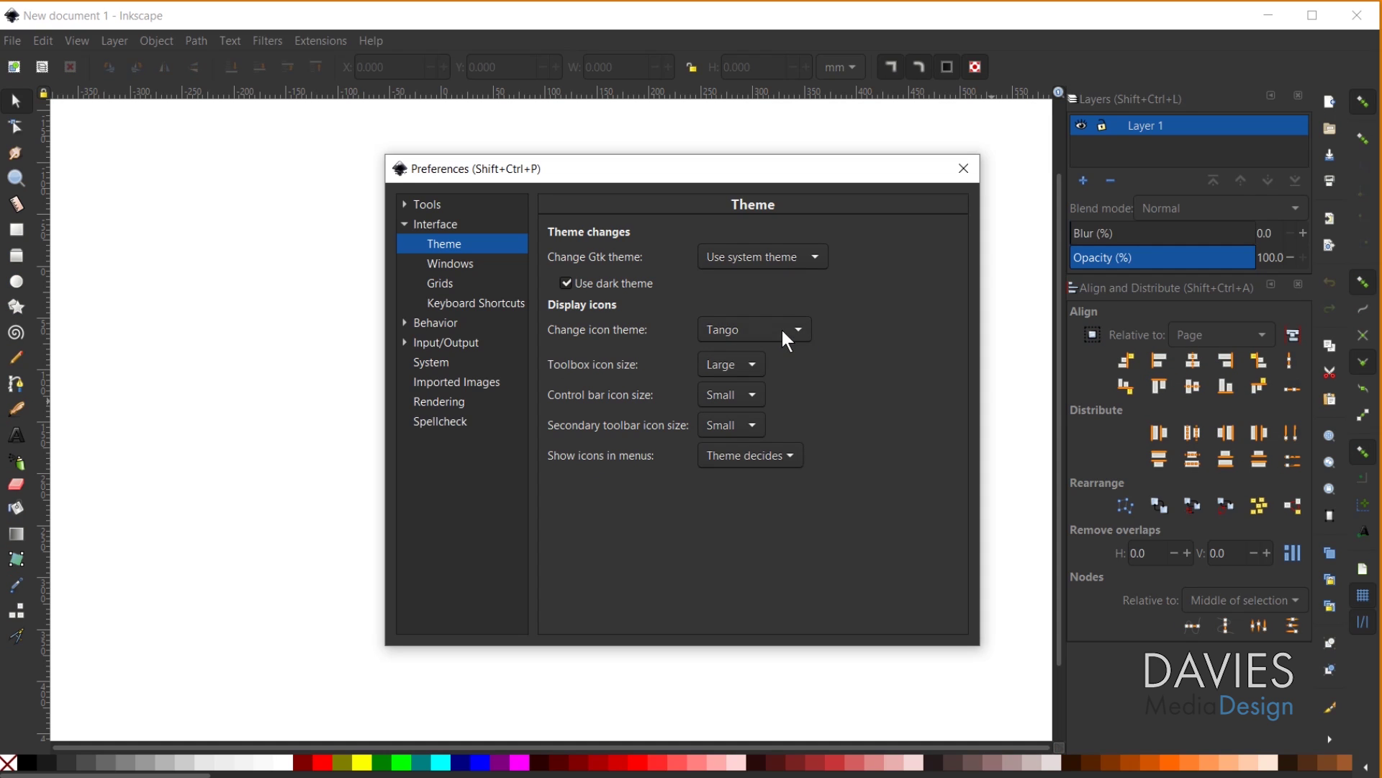
{"action": "left_click", "coordinate": [787, 341]}
{"action": "left_click", "coordinate": [787, 358]}
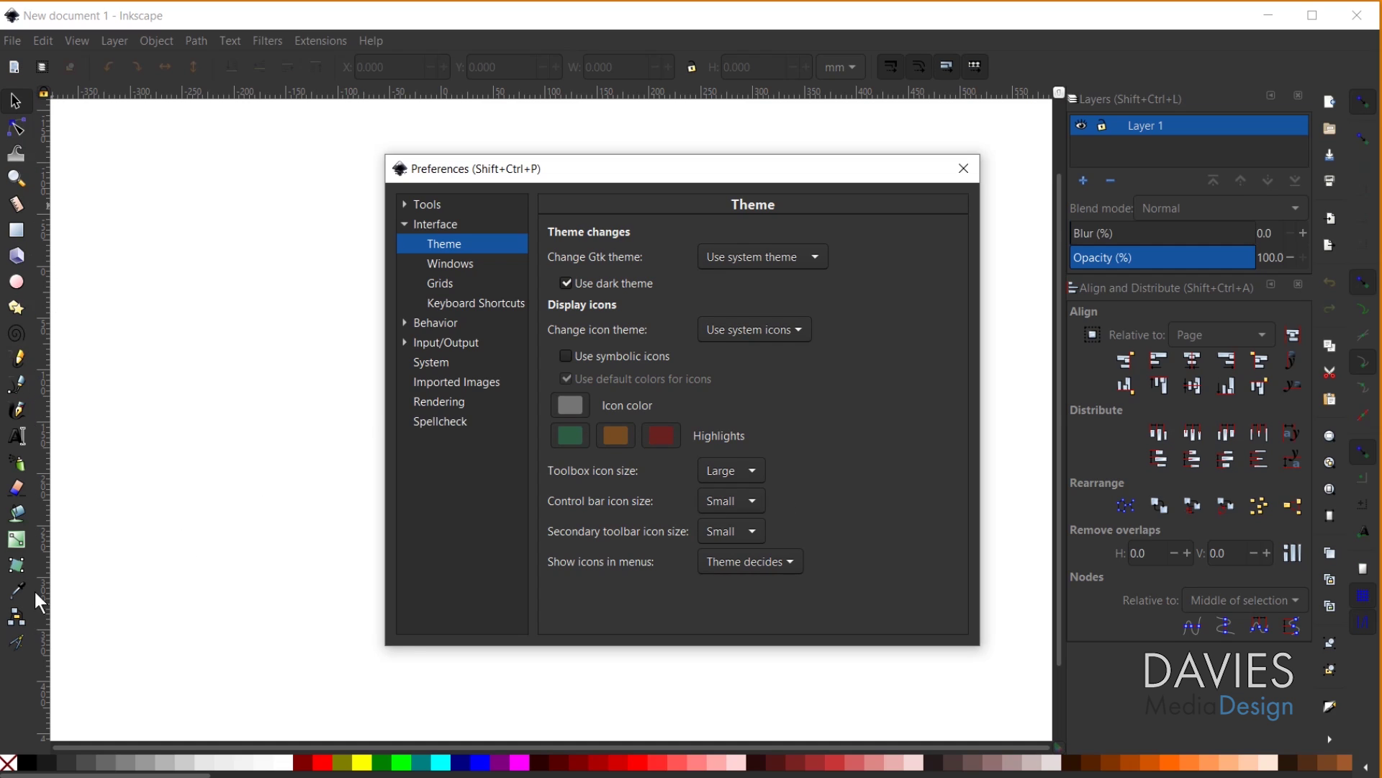
{"action": "left_click", "coordinate": [567, 358]}
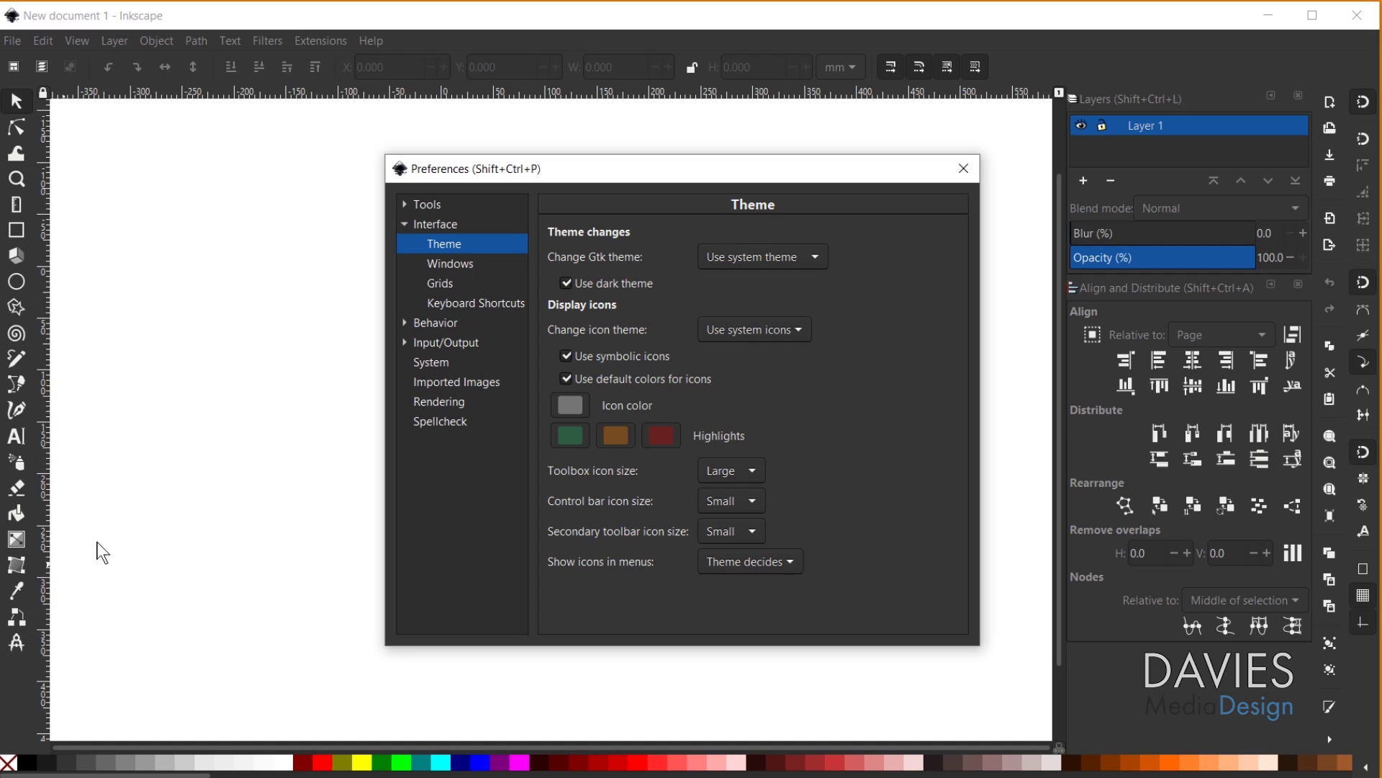
{"action": "left_click", "coordinate": [571, 359]}
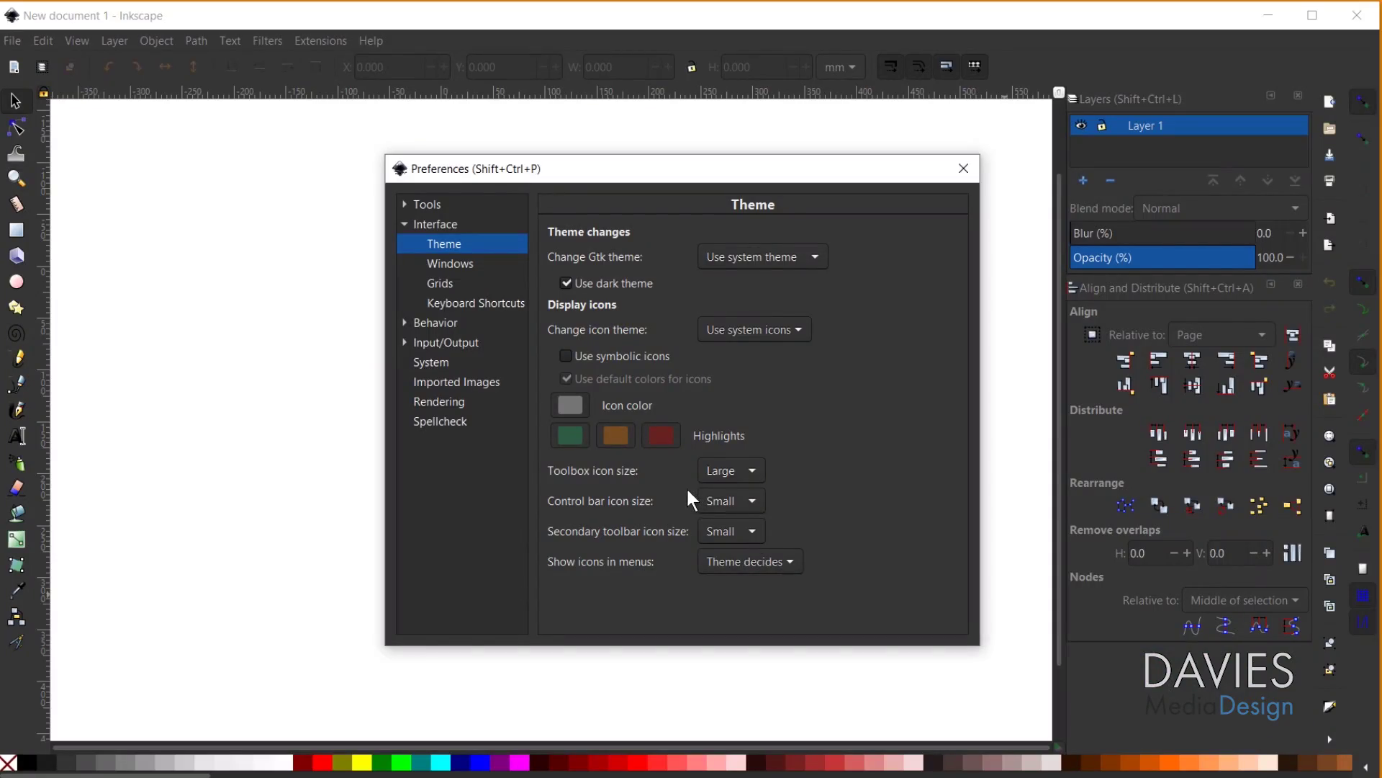
- Set toolbox icons to Larger, close Preferences, and relaunch inkscape to apply the sizes
{"action": "left_click", "coordinate": [741, 490]}
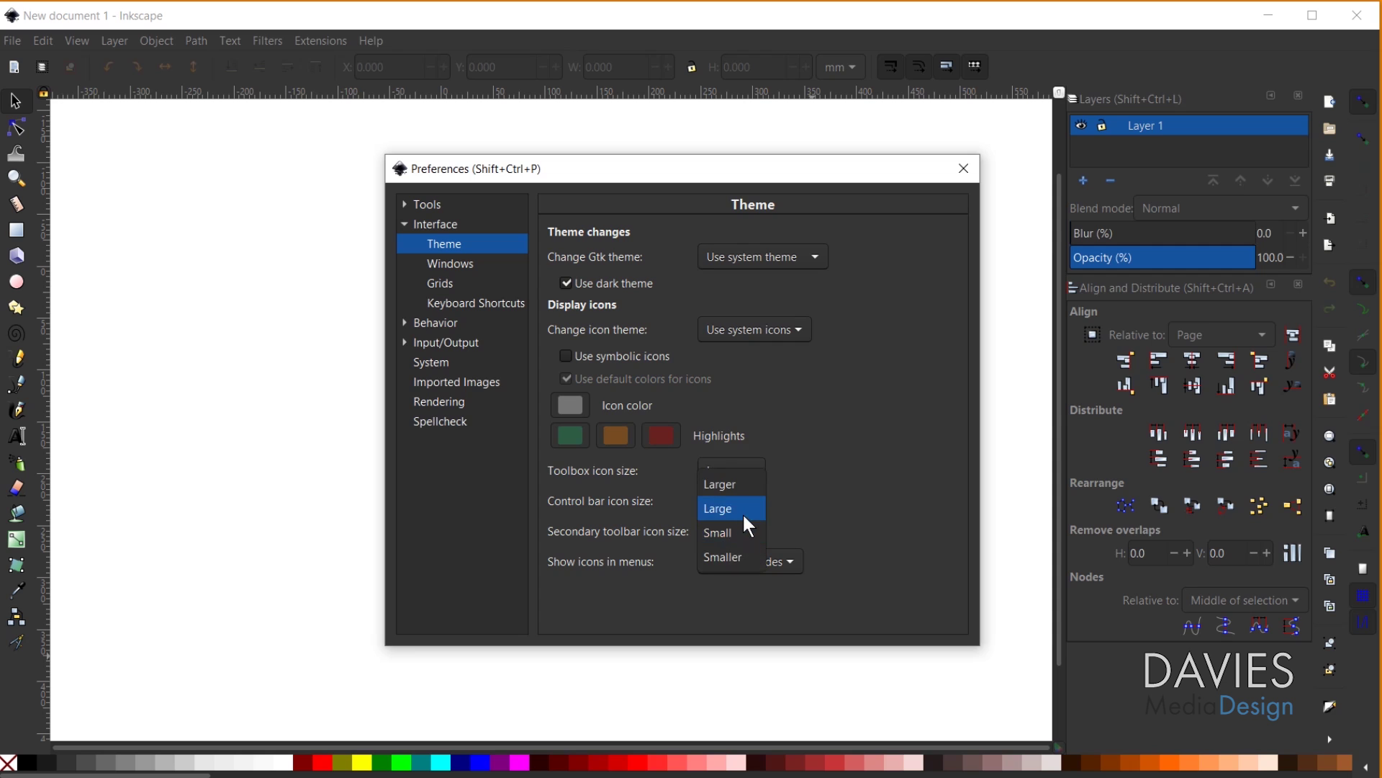
{"action": "left_click", "coordinate": [963, 169]}
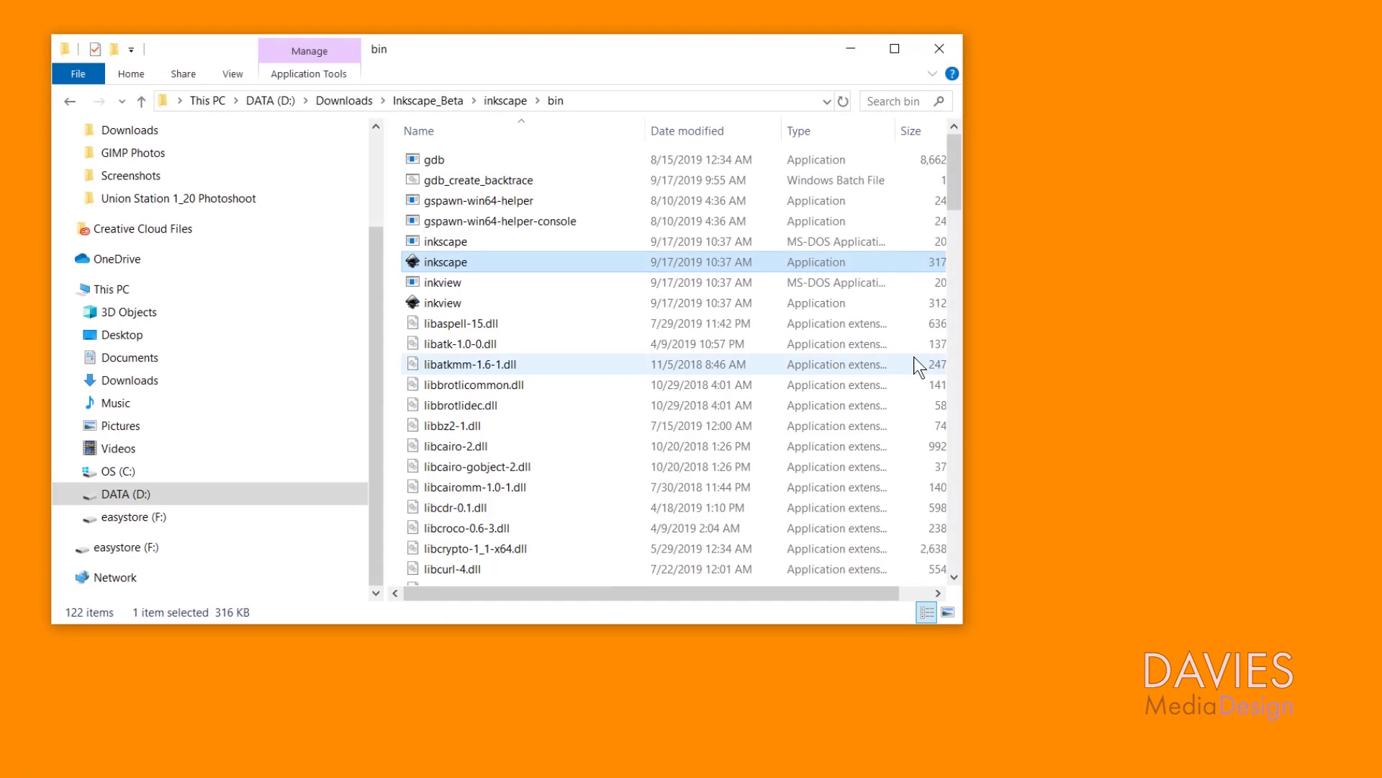
{"action": "double_click", "coordinate": [508, 263]}
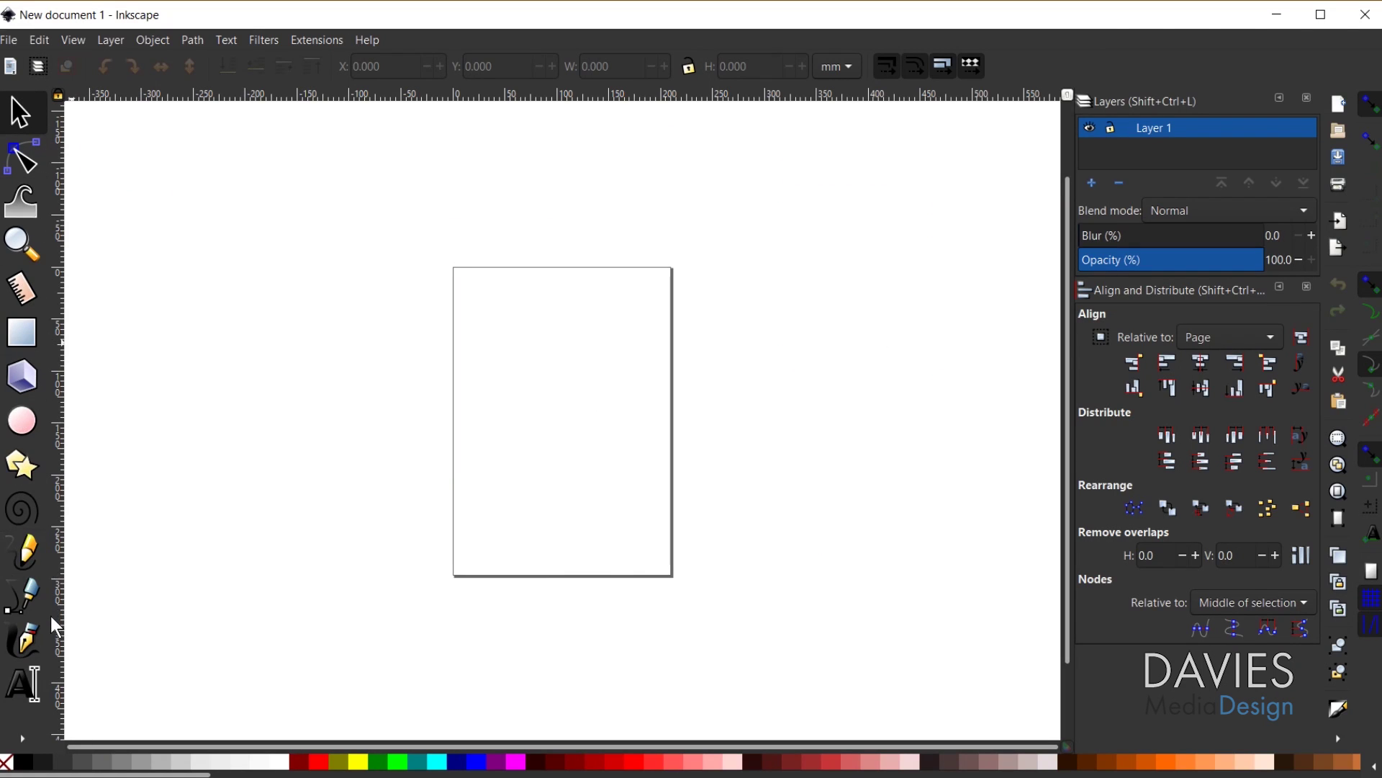
{"action": "left_click", "coordinate": [27, 736]}
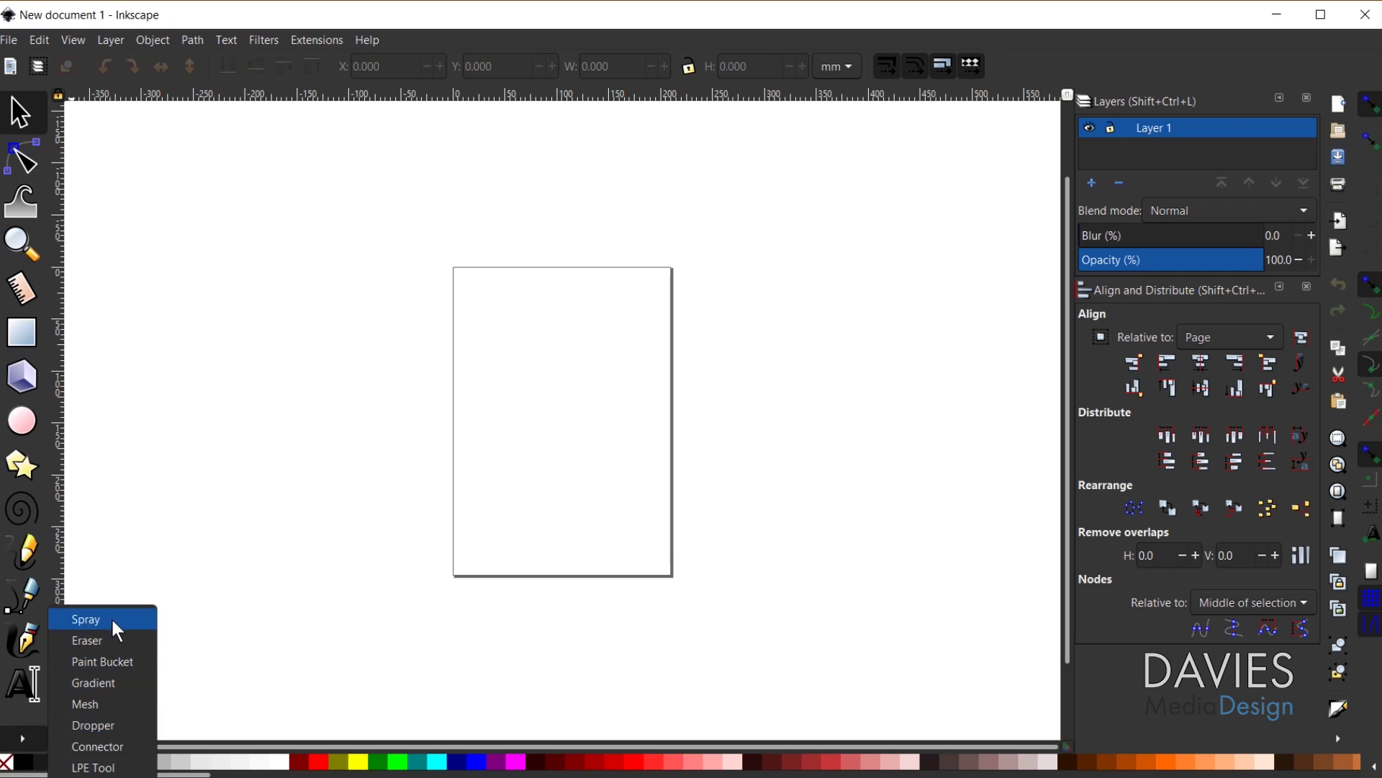
{"action": "left_click", "coordinate": [30, 736]}
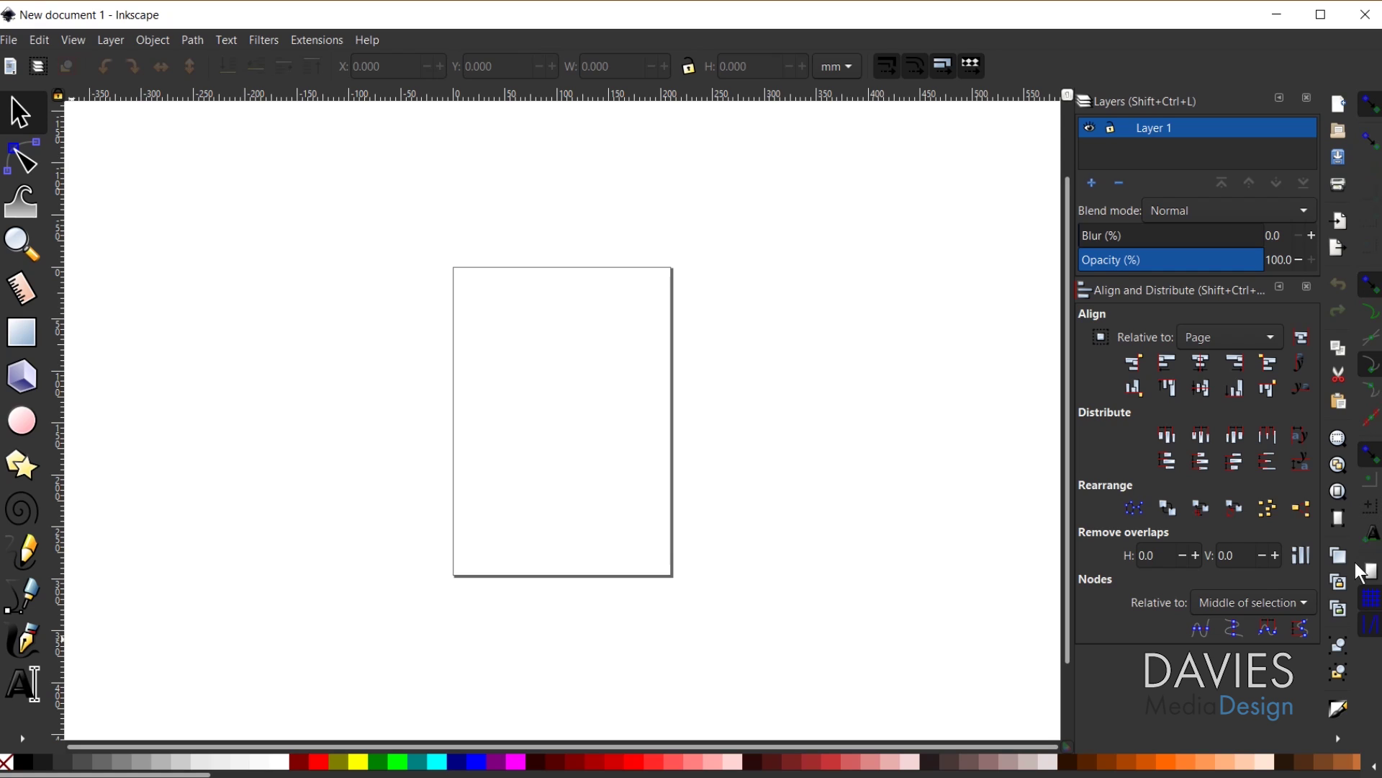
- In Preferences, set control bar and secondary toolbar icons to Small, toolbox icons to Large
{"action": "left_click", "coordinate": [44, 39]}
{"action": "left_click", "coordinate": [190, 614]}
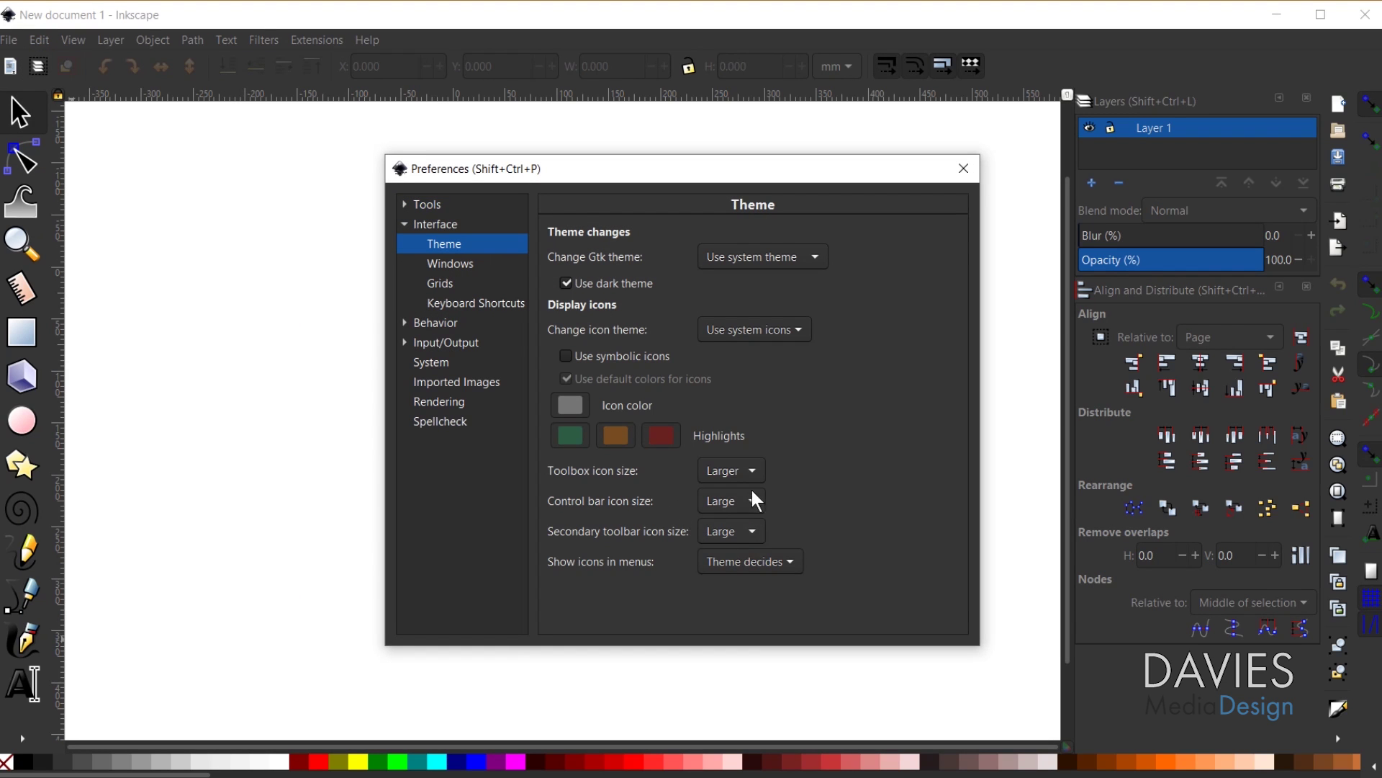
{"action": "left_click", "coordinate": [756, 504]}
{"action": "left_click", "coordinate": [750, 525]}
{"action": "left_click", "coordinate": [740, 533]}
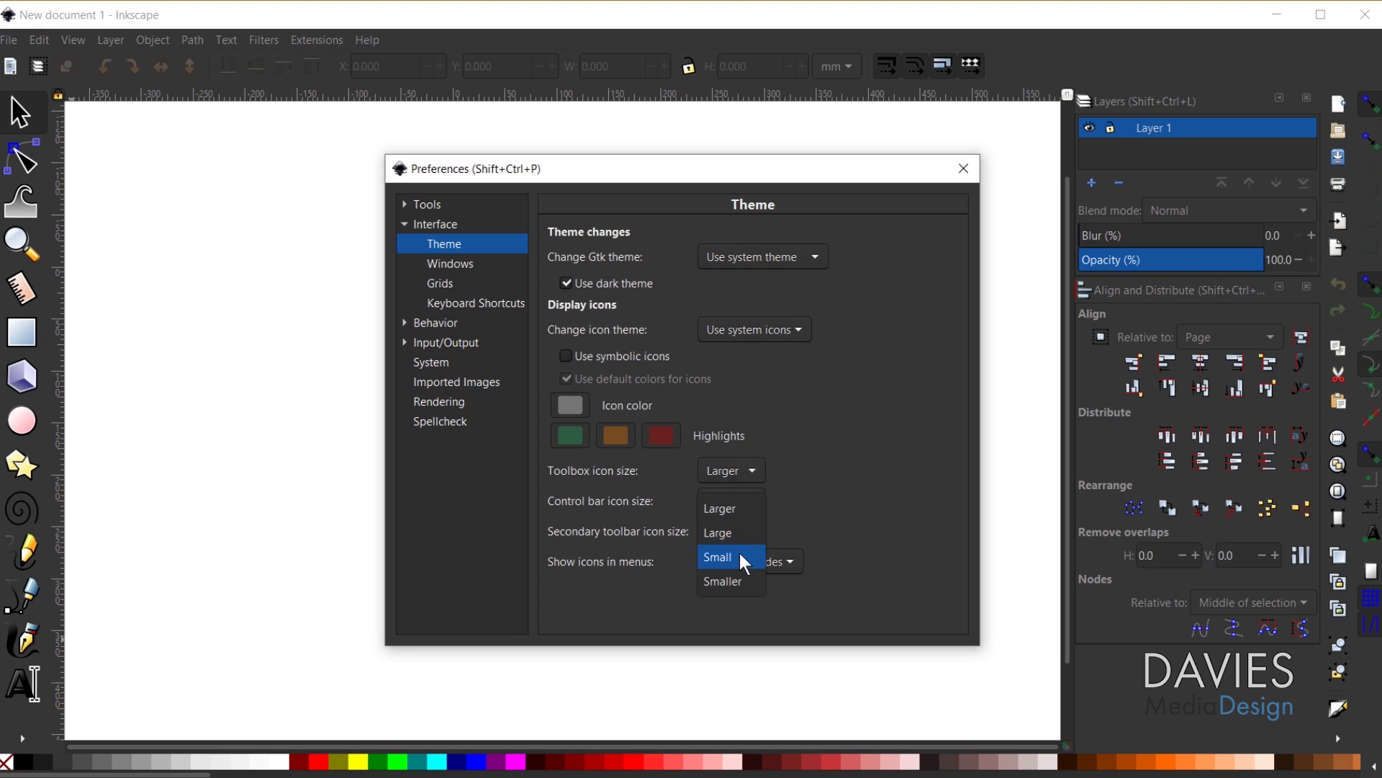
{"action": "left_click", "coordinate": [742, 559]}
{"action": "left_click", "coordinate": [735, 469]}
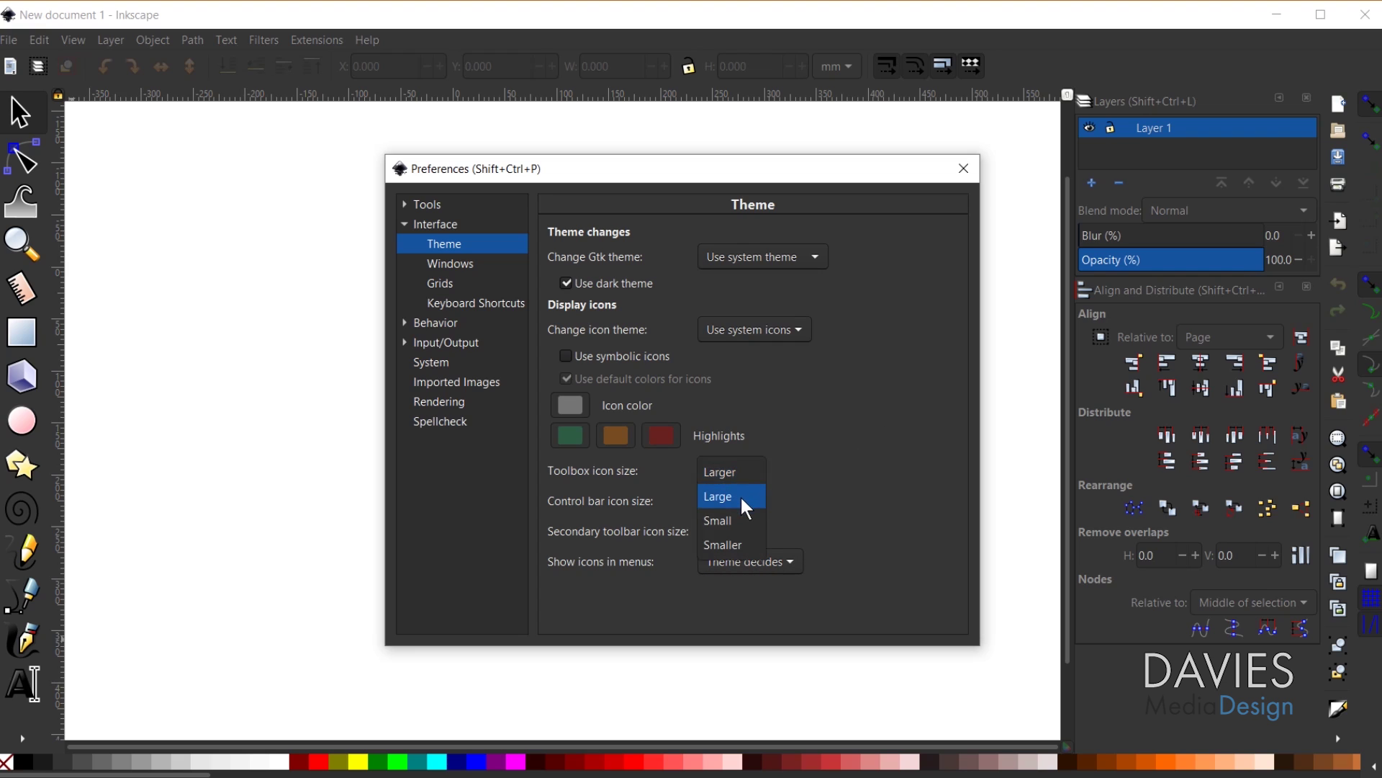
{"action": "left_click", "coordinate": [740, 496]}
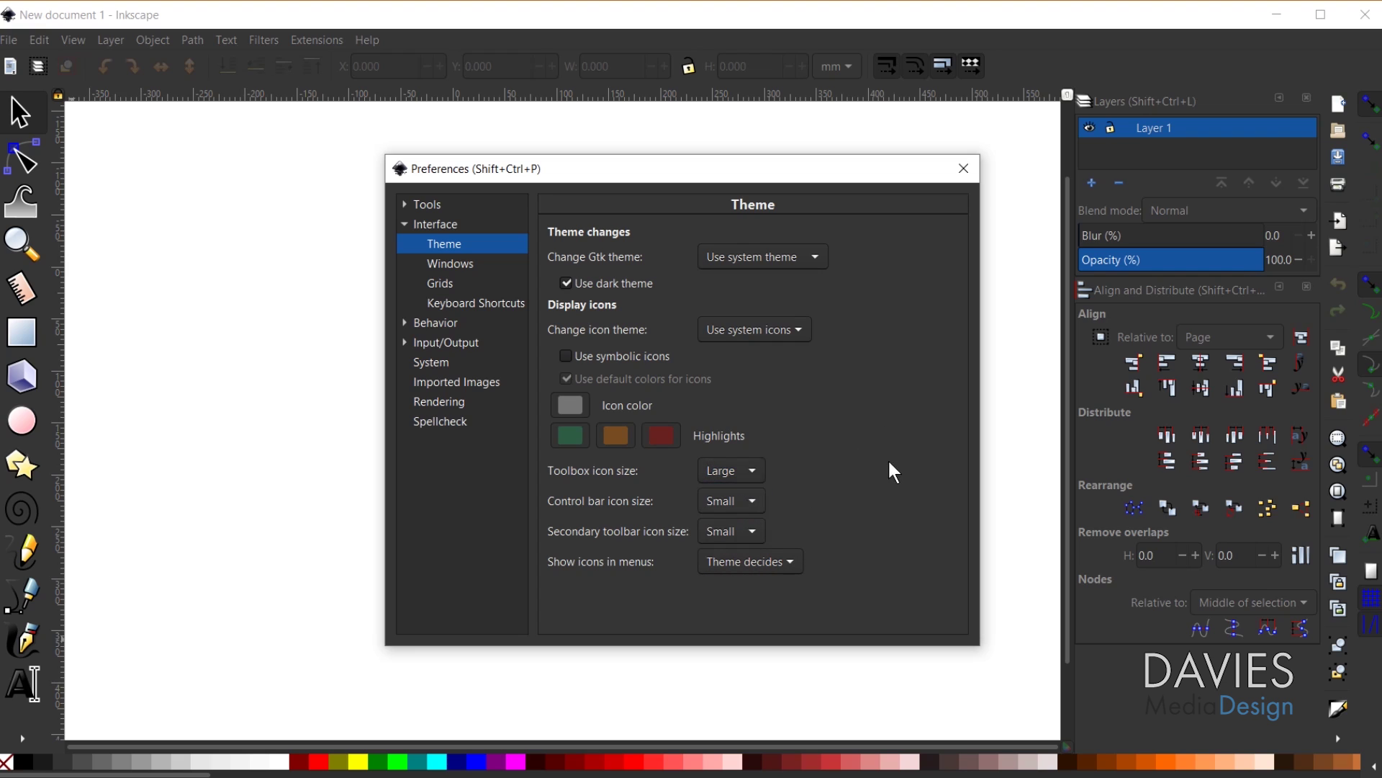
{"action": "left_click", "coordinate": [964, 169]}
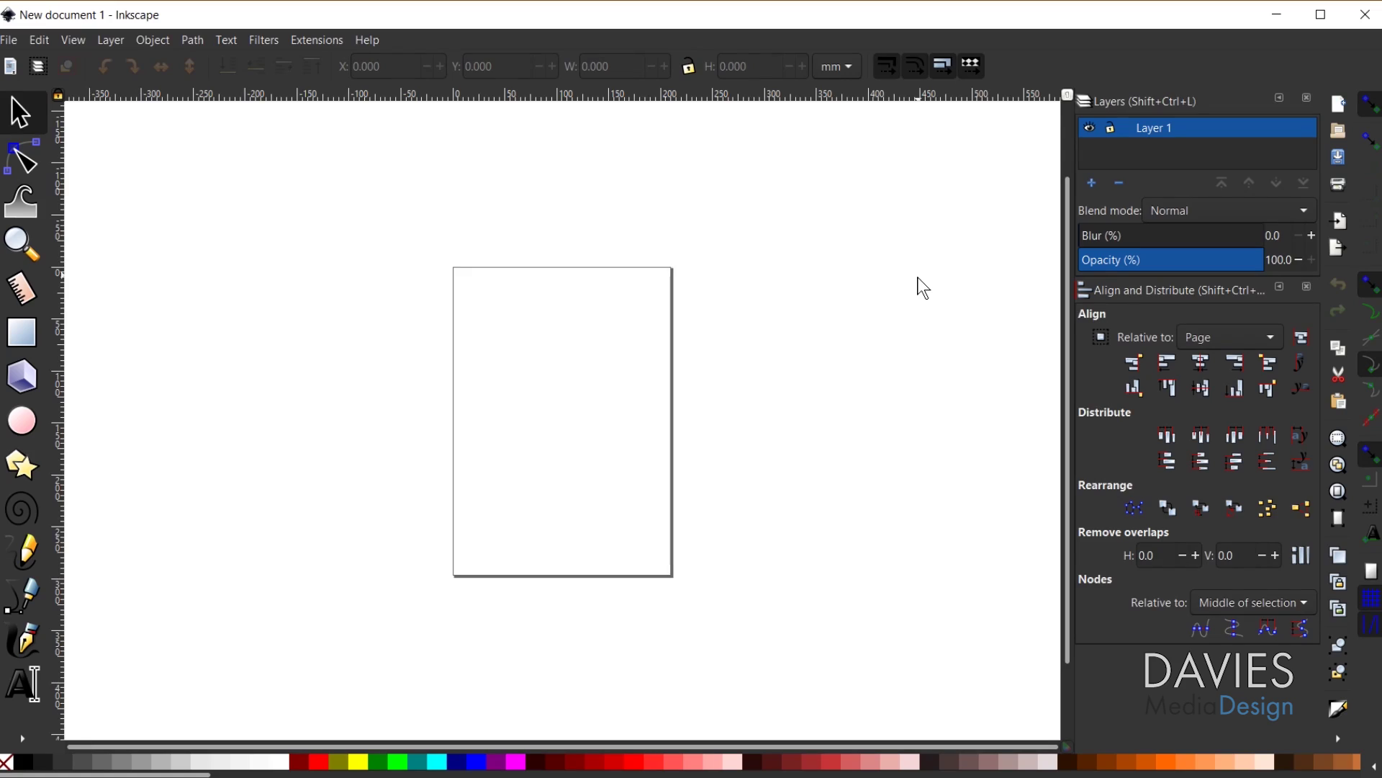